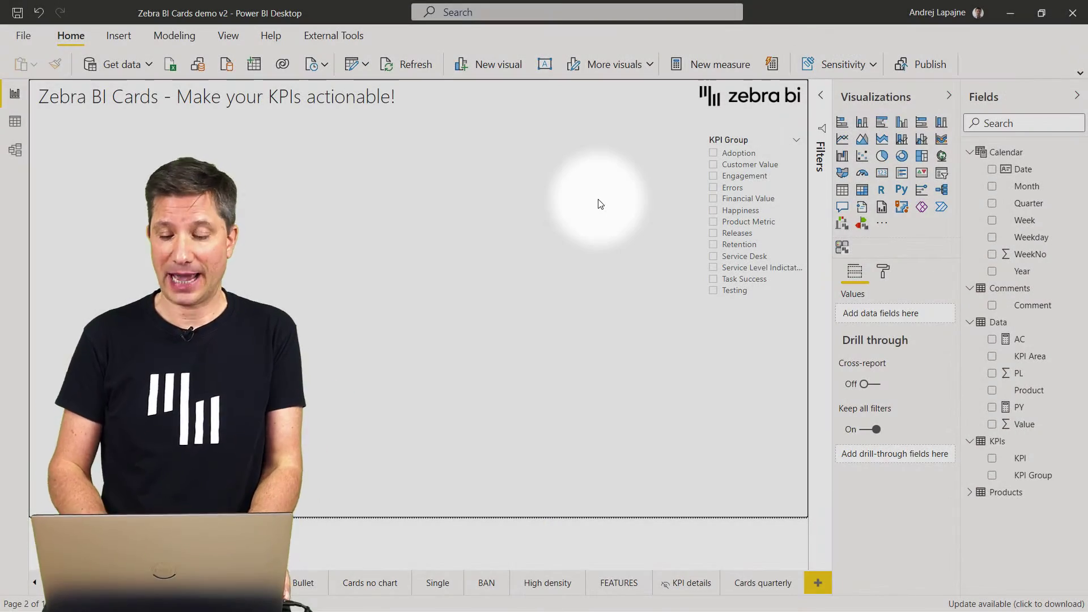
- Add a Zebra BI Cards visual below the title, enlarge it, and fill it with Value grouped by KPI
{"action": "left_click", "coordinate": [842, 248]}
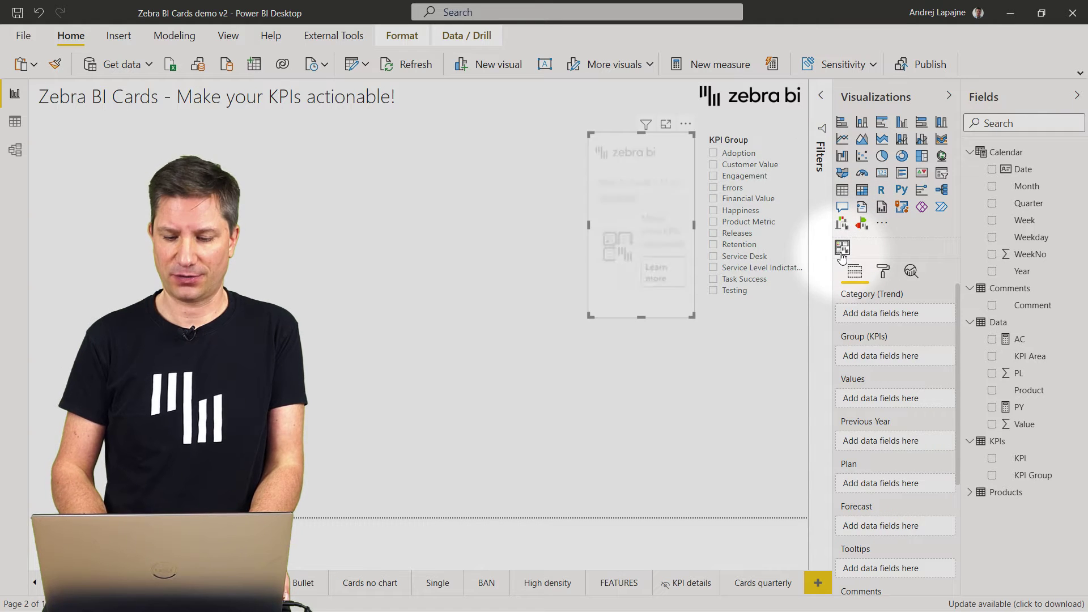
{"action": "left_click_drag", "start_coordinate": [688, 127], "coordinate": [302, 102]}
{"action": "left_click_drag", "start_coordinate": [303, 288], "coordinate": [534, 499]}
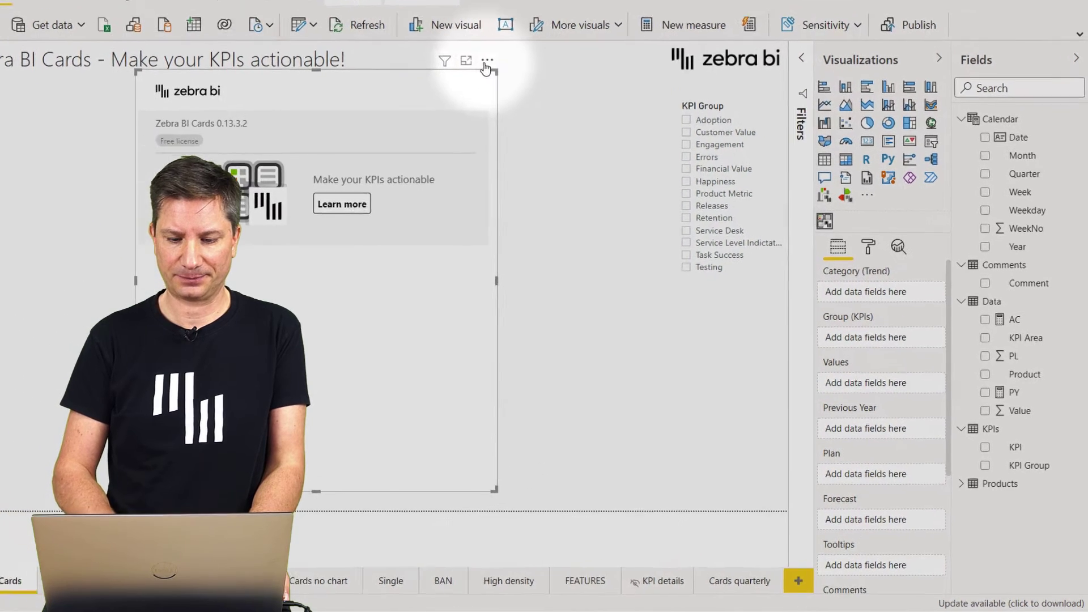
{"action": "left_click_drag", "start_coordinate": [524, 117], "coordinate": [582, 139]}
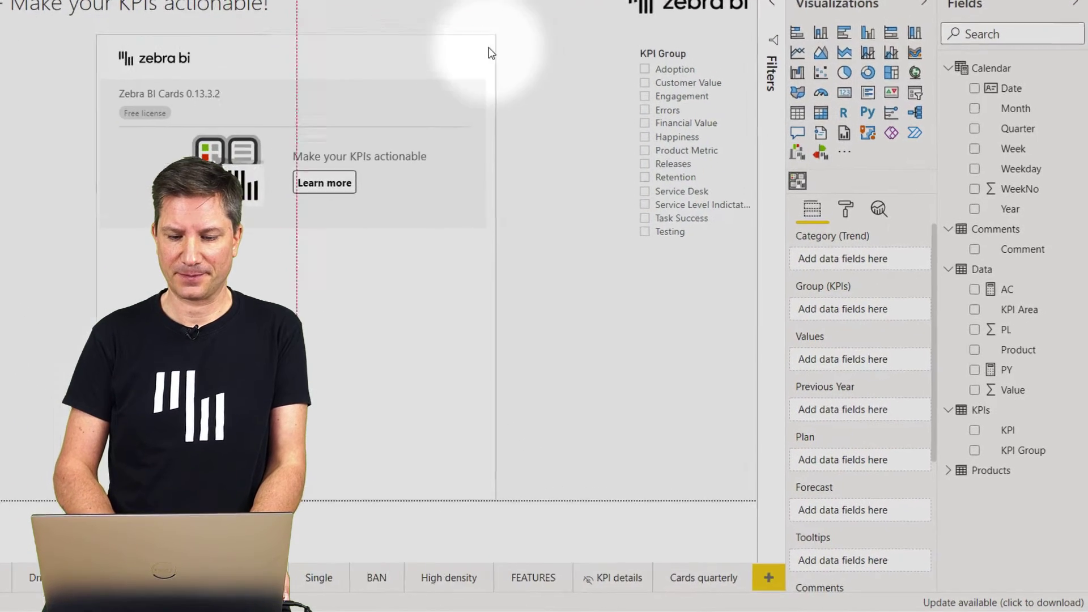
{"action": "left_click_drag", "start_coordinate": [490, 52], "coordinate": [513, 44]}
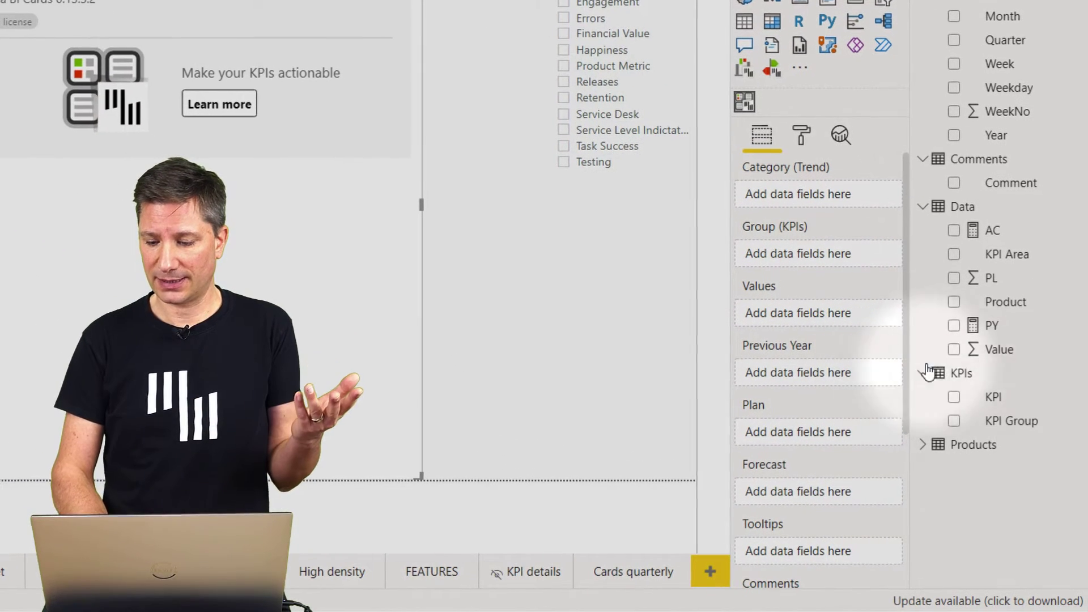
{"action": "left_click", "coordinate": [954, 350]}
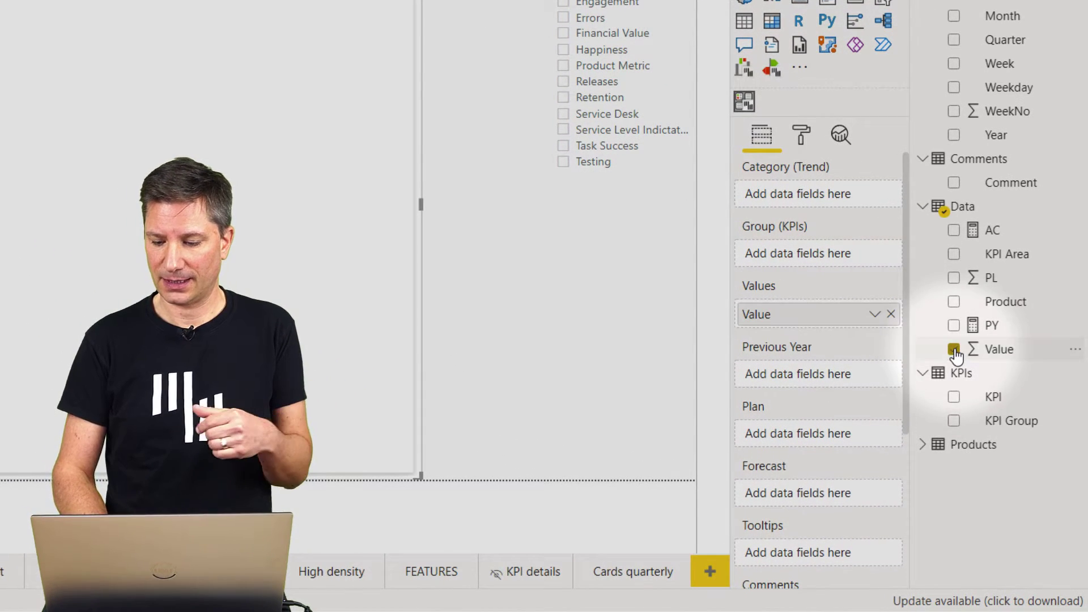
{"action": "left_click_drag", "start_coordinate": [997, 399], "coordinate": [837, 280]}
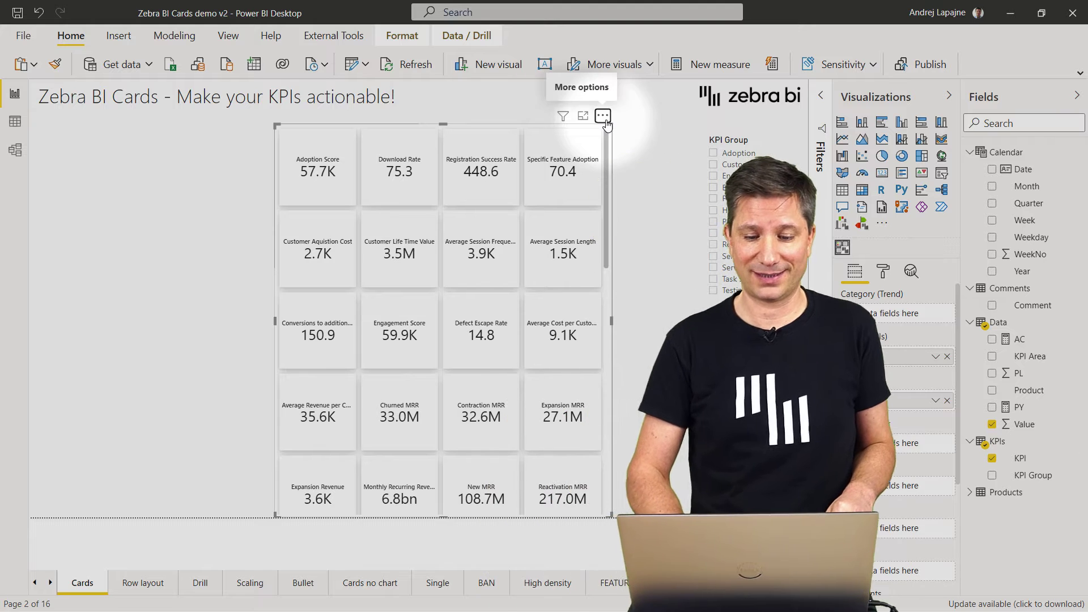
- Shift the cards visual left and widen it into four columns of larger KPI cards
{"action": "left_click_drag", "start_coordinate": [596, 131], "coordinate": [446, 135]}
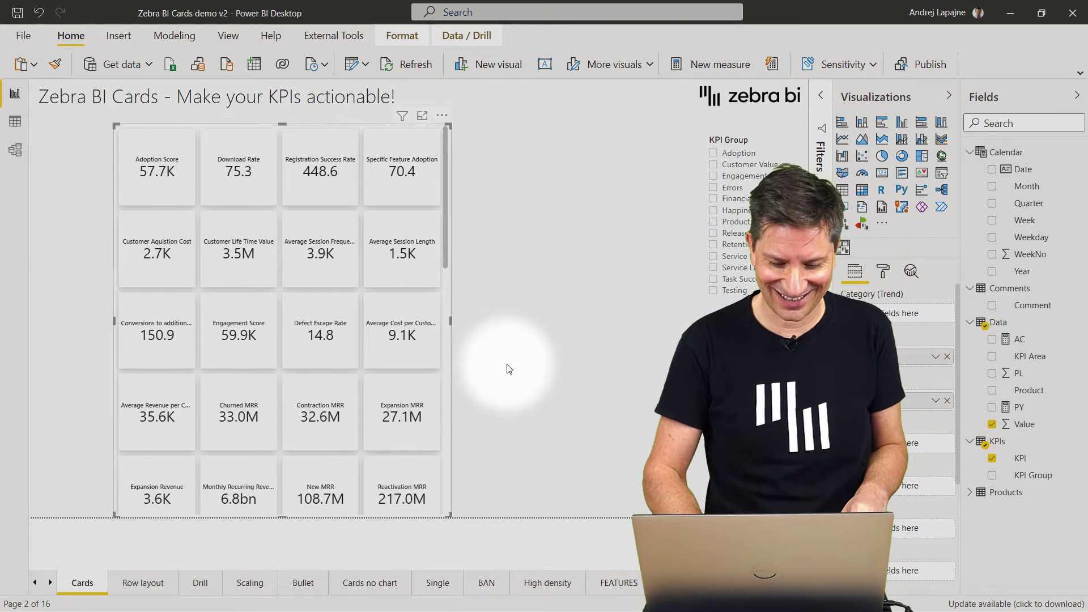
{"action": "left_click_drag", "start_coordinate": [451, 515], "coordinate": [593, 539]}
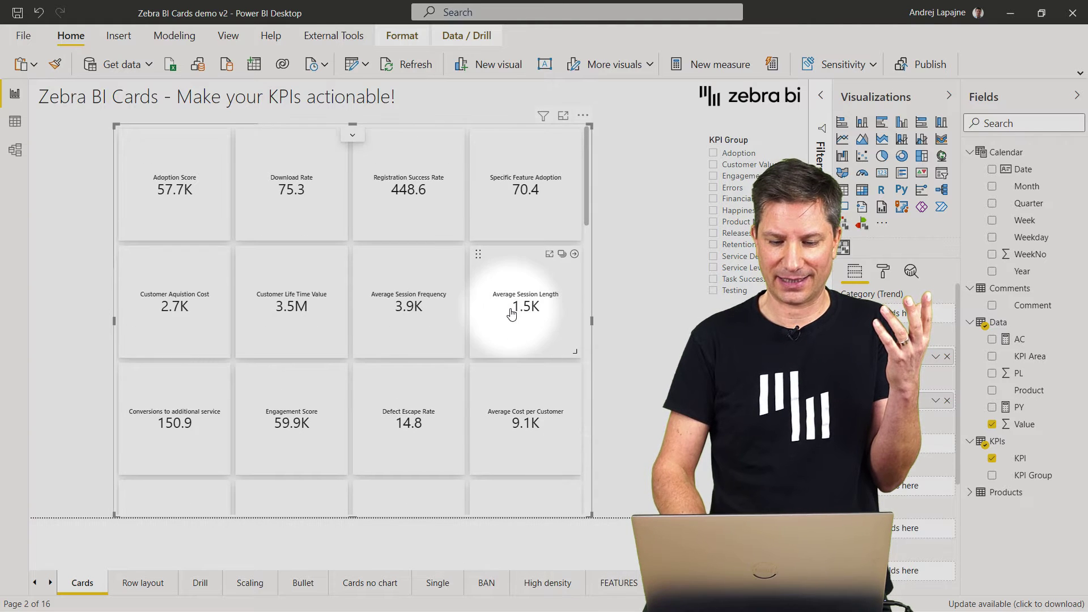
{"action": "scroll", "coordinate": [512, 313], "scroll_direction": "down", "scroll_amount": 3}
{"action": "scroll", "coordinate": [512, 313], "scroll_direction": "down", "scroll_amount": 6}
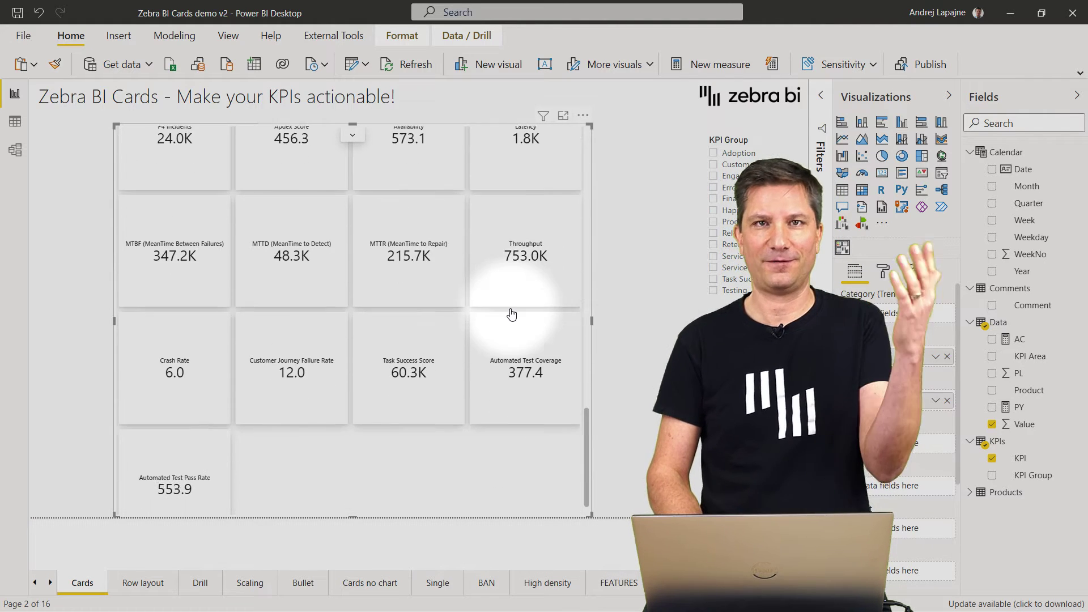
{"action": "scroll", "coordinate": [512, 314], "scroll_direction": "up", "scroll_amount": 10}
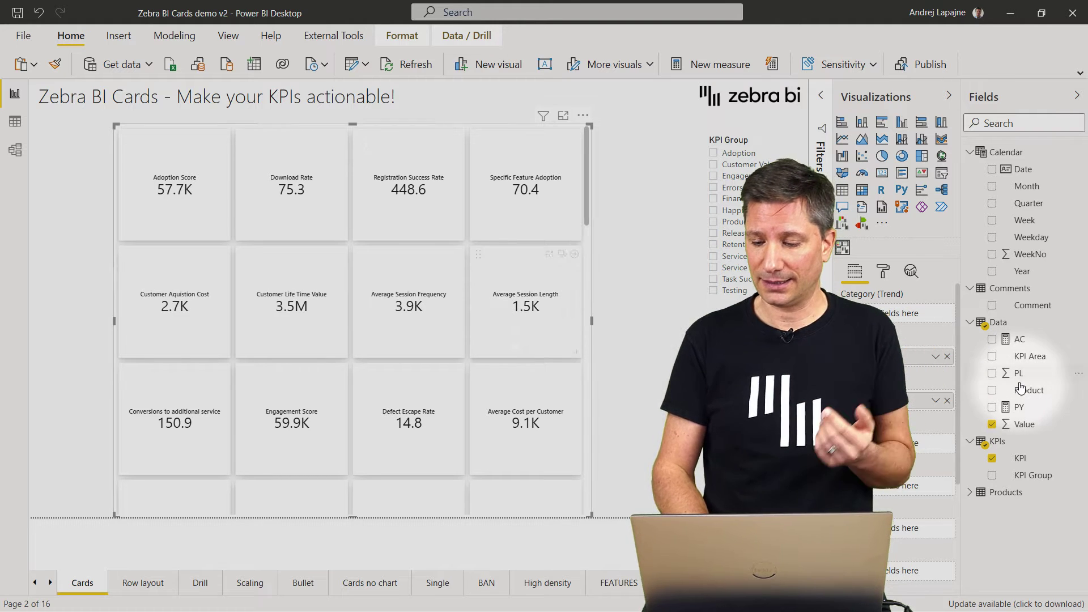
- Add PY as previous year and PL as plan so cards show vs PY and vs PL
{"action": "left_click", "coordinate": [992, 407]}
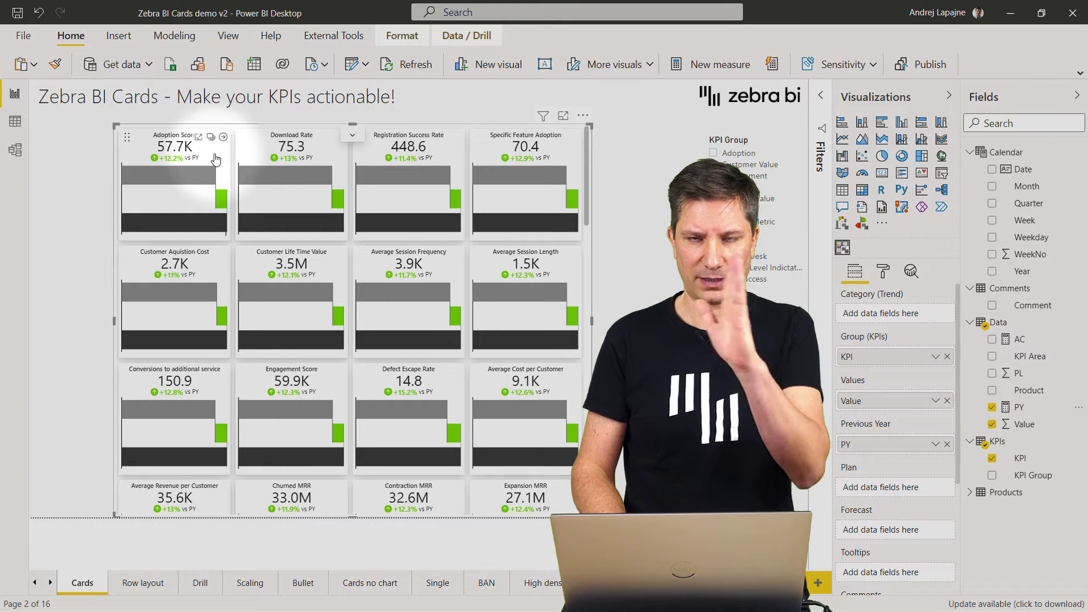
{"action": "left_click", "coordinate": [992, 375]}
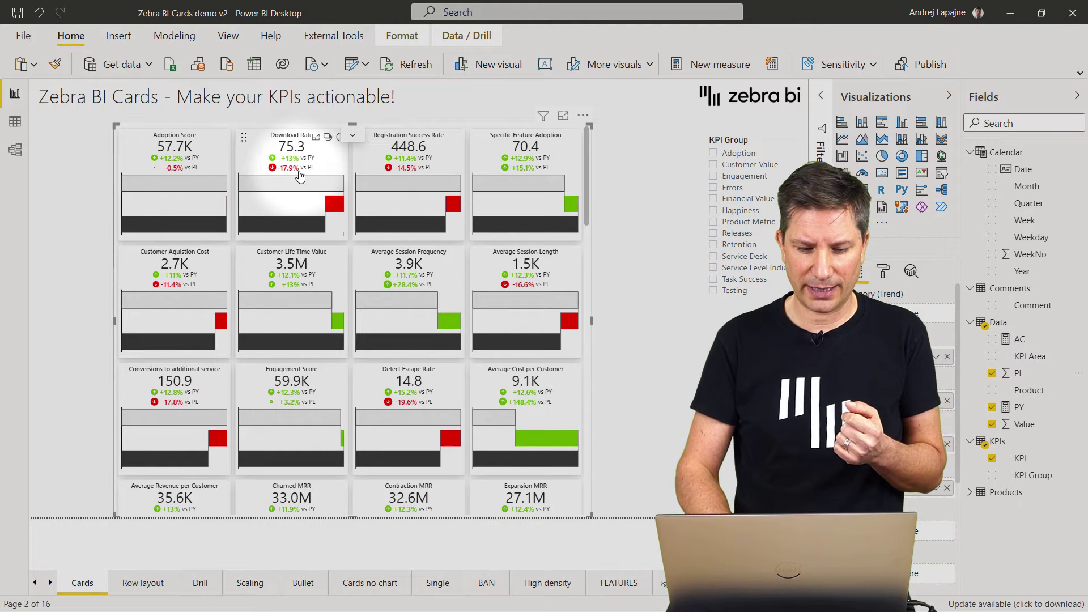
{"action": "mouse_move", "coordinate": [335, 182]}
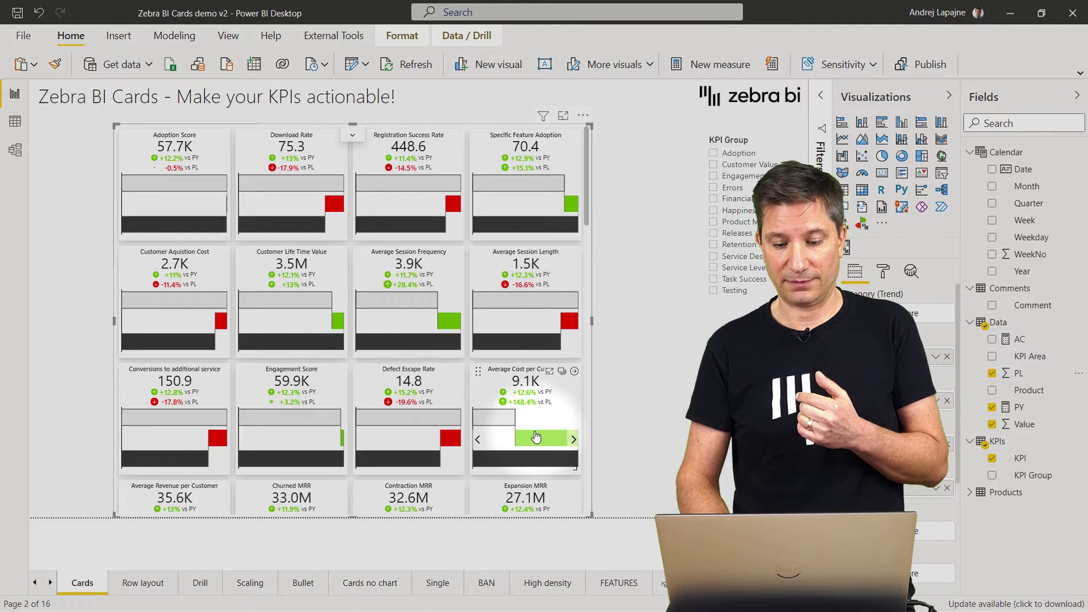
{"action": "mouse_move", "coordinate": [531, 422]}
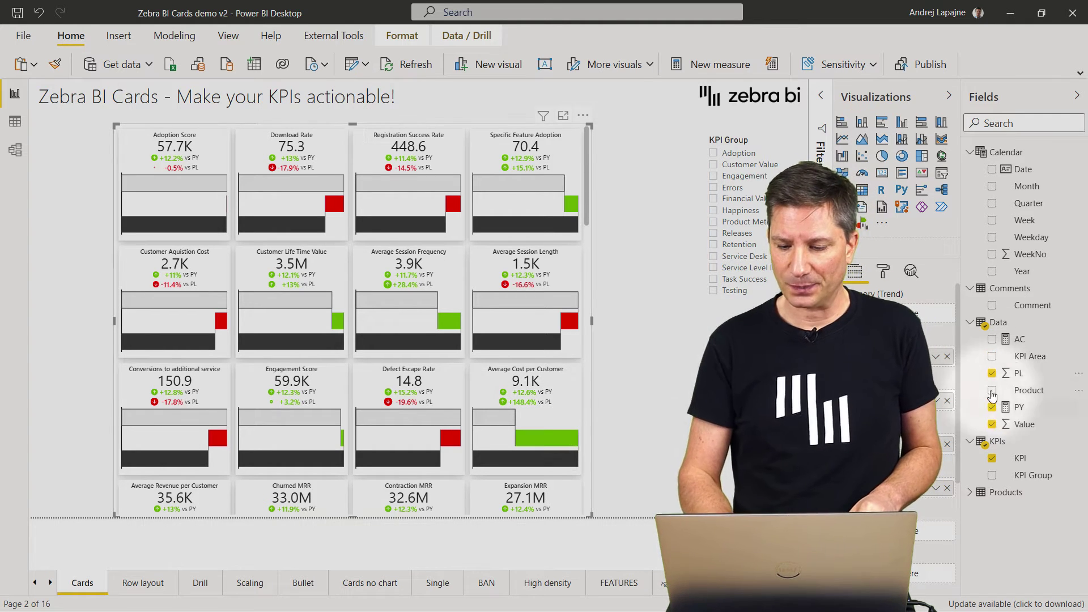
- Set the Card settings chart type to Variance for all KPI cards
{"action": "left_click", "coordinate": [884, 272]}
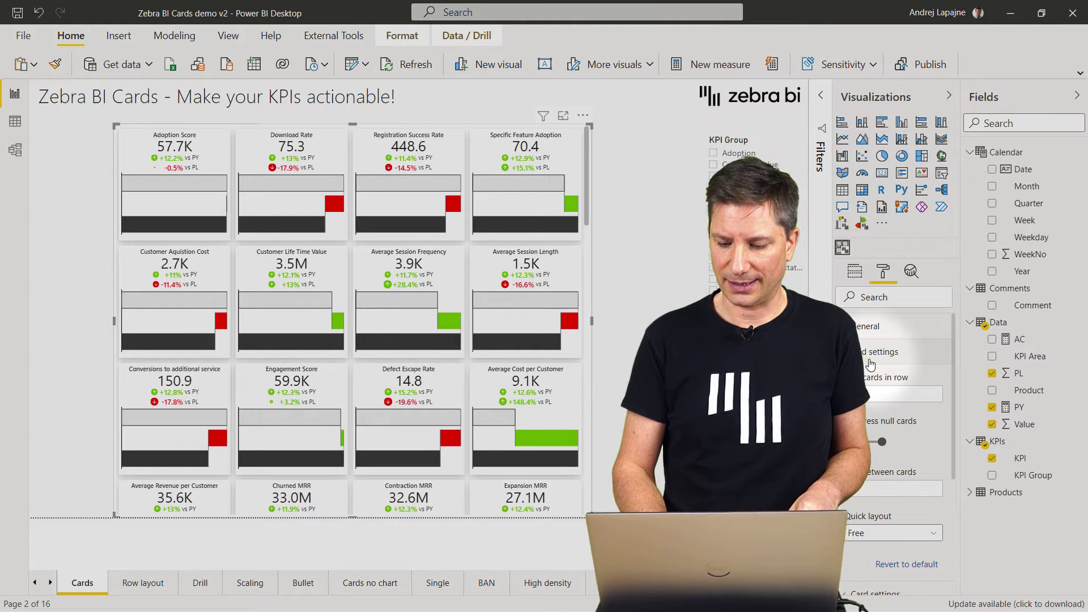
{"action": "left_click", "coordinate": [872, 389]}
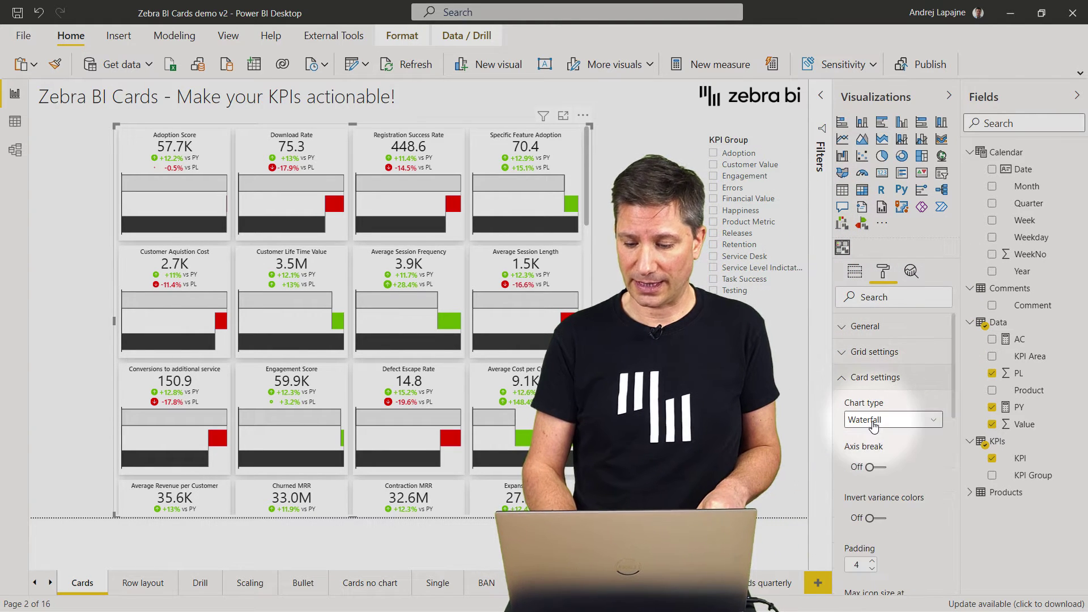
{"action": "left_click", "coordinate": [876, 420]}
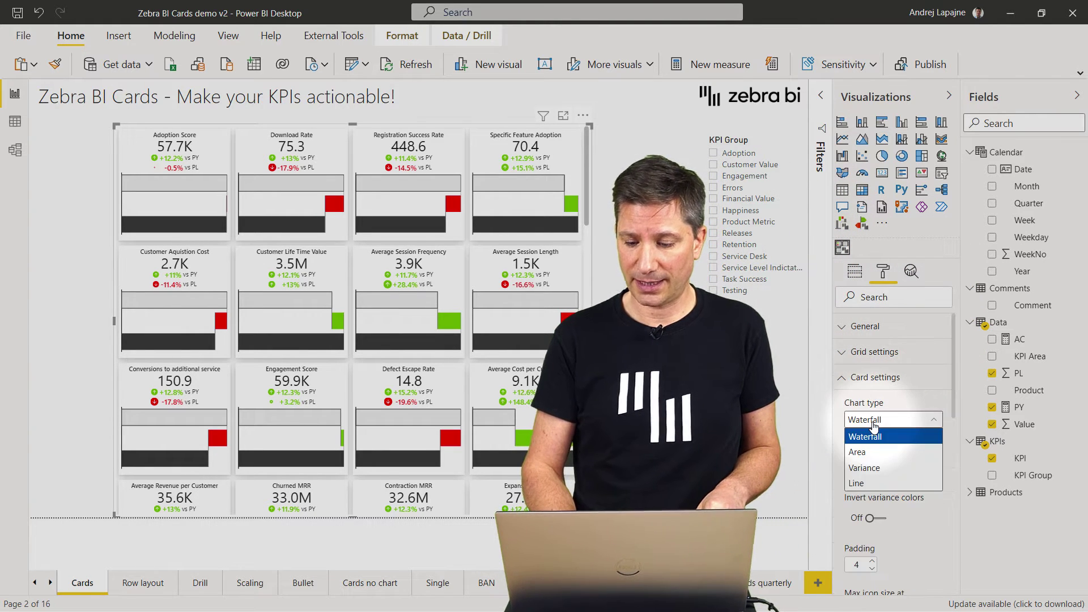
{"action": "left_click", "coordinate": [869, 473]}
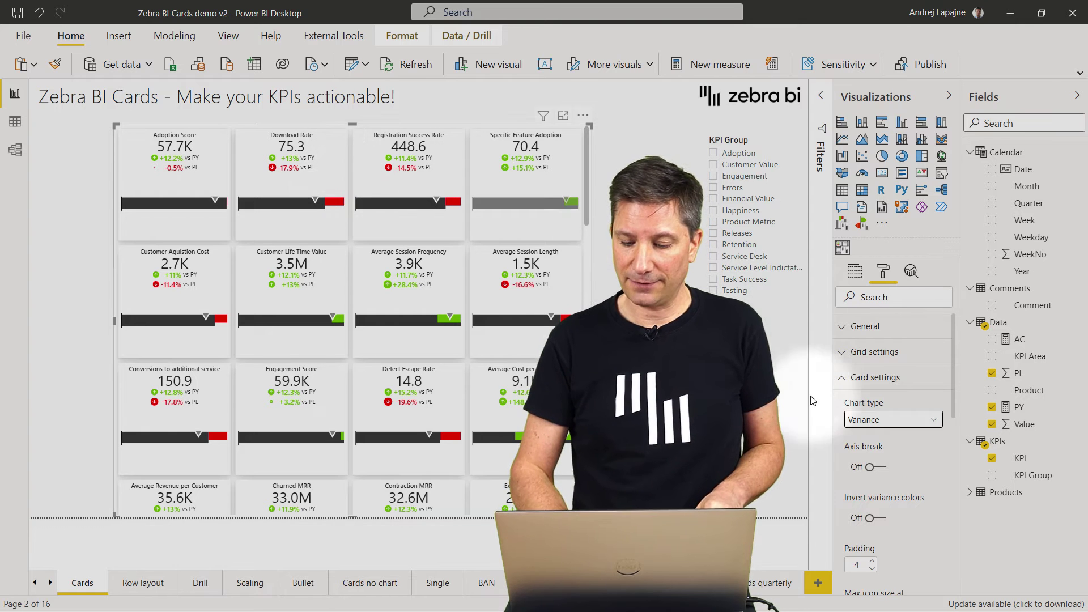
{"action": "scroll", "coordinate": [862, 431], "scroll_direction": "down", "scroll_amount": 5}
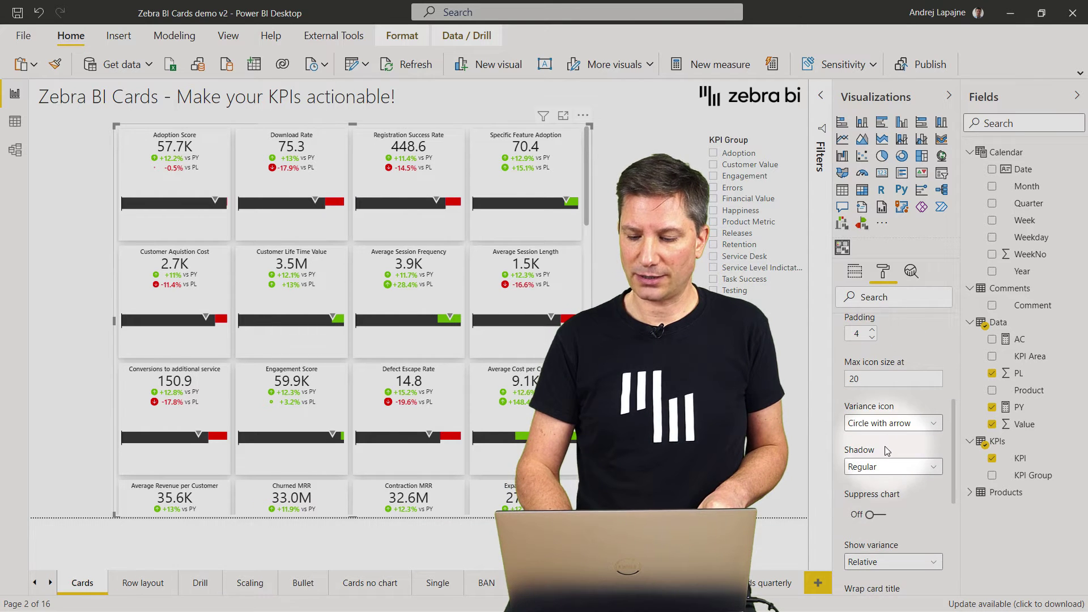
{"action": "left_click", "coordinate": [880, 515]}
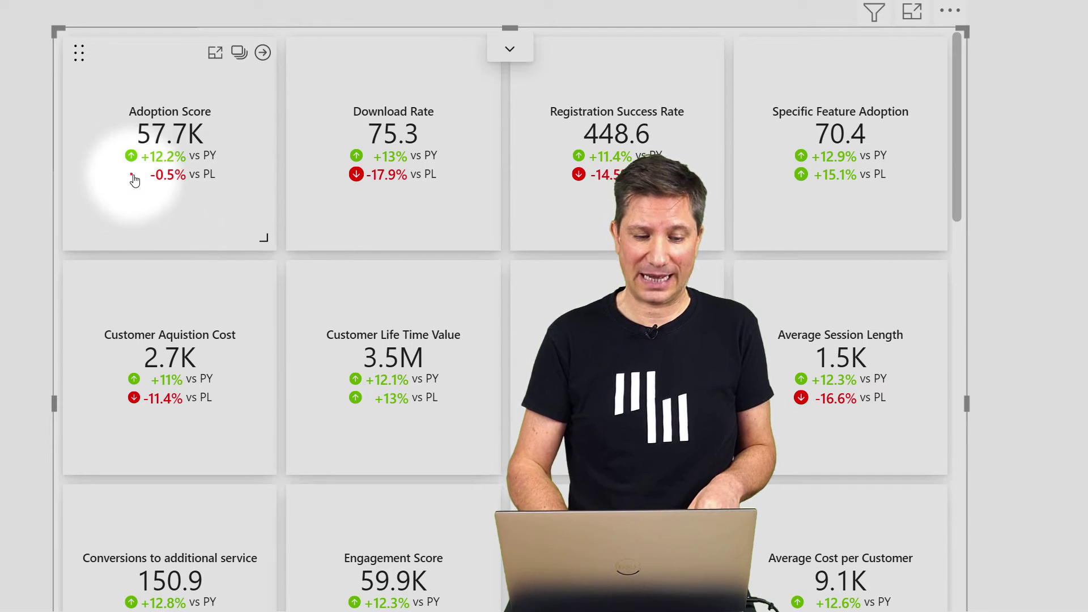
{"action": "mouse_move", "coordinate": [134, 186]}
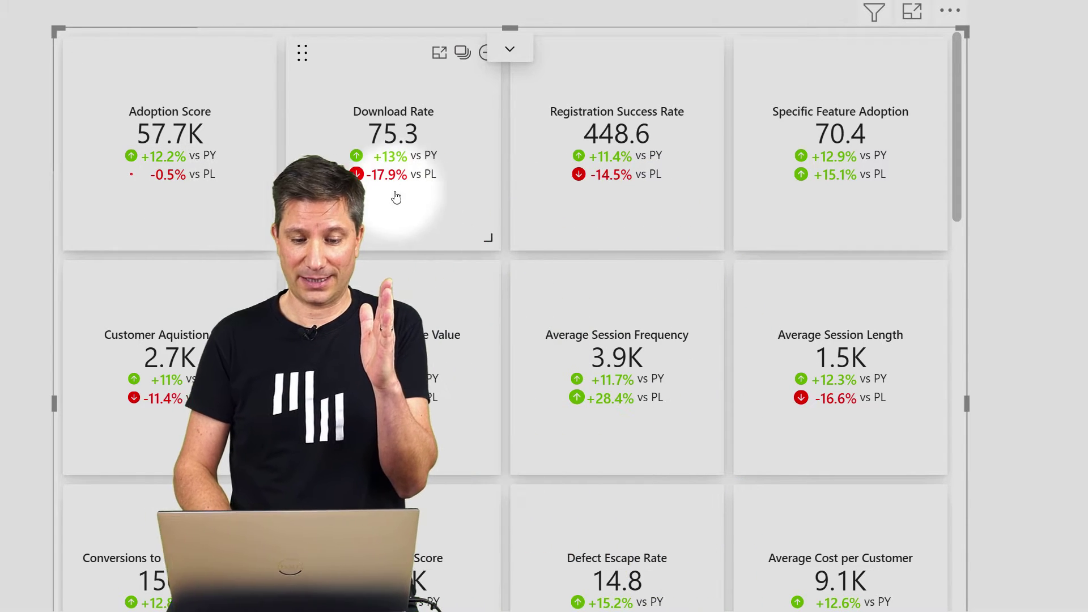
{"action": "mouse_move", "coordinate": [396, 194]}
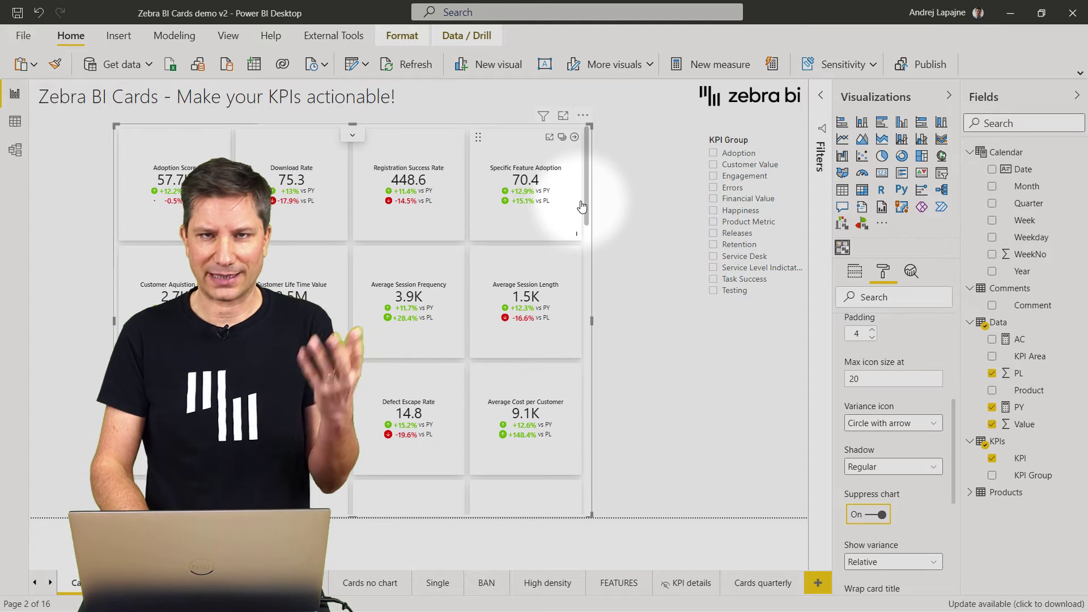
{"action": "scroll", "coordinate": [936, 391], "scroll_direction": "down", "scroll_amount": 3}
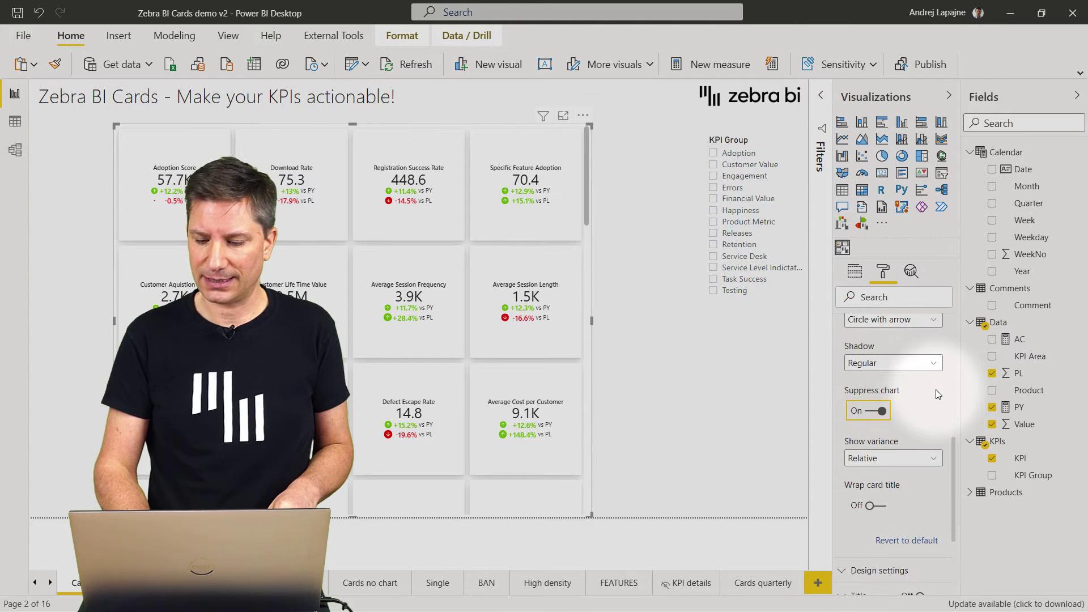
- Bring the charts back into the cards and add Month as the Category (Trend)
{"action": "left_click", "coordinate": [883, 411]}
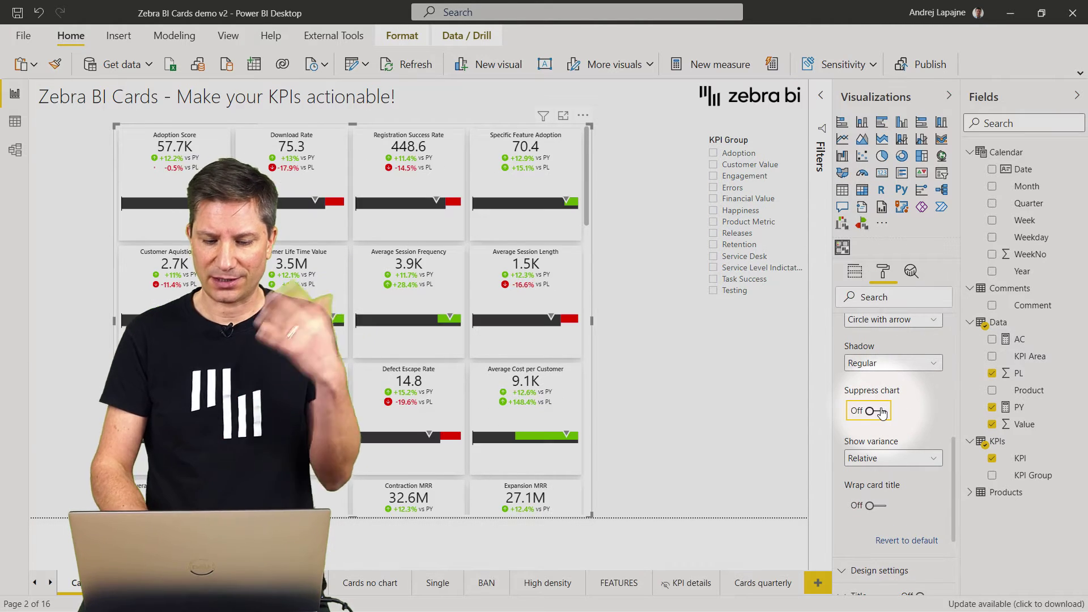
{"action": "scroll", "coordinate": [882, 412], "scroll_direction": "up", "scroll_amount": 5}
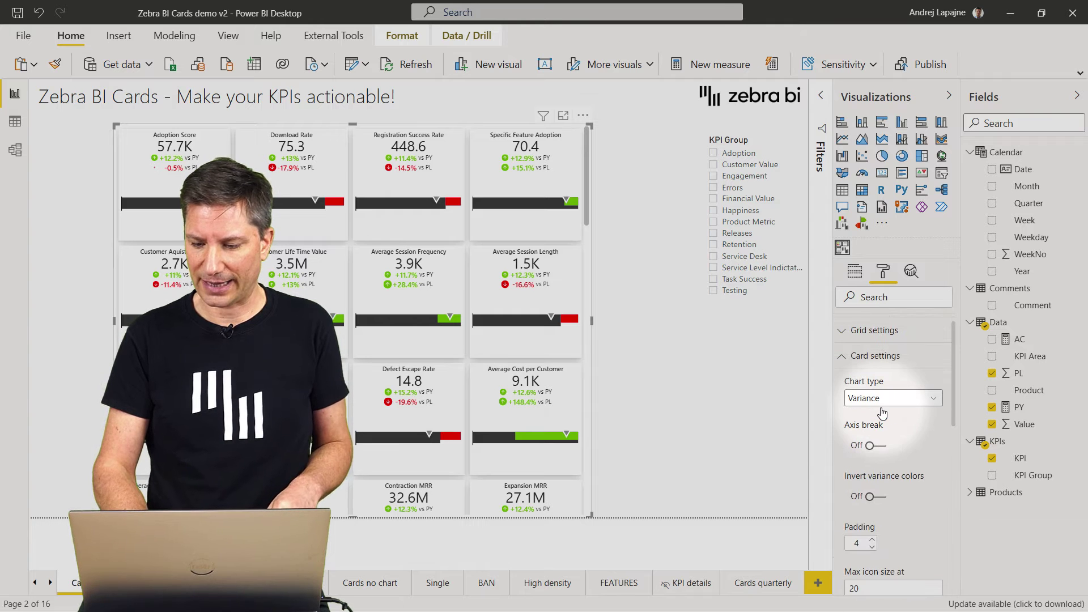
{"action": "left_click", "coordinate": [856, 273]}
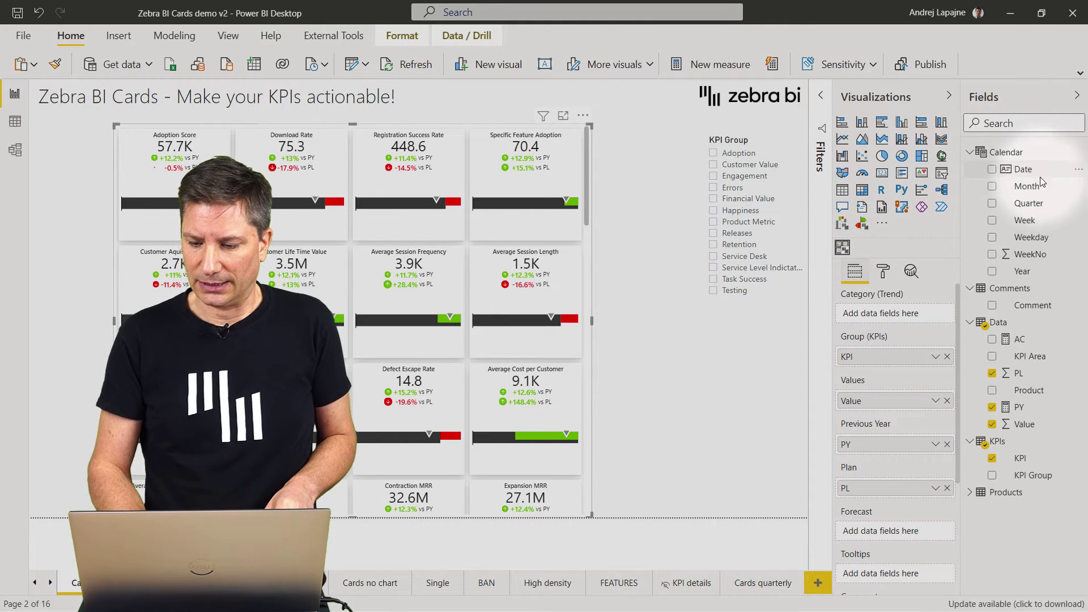
{"action": "left_click_drag", "start_coordinate": [1039, 187], "coordinate": [895, 315]}
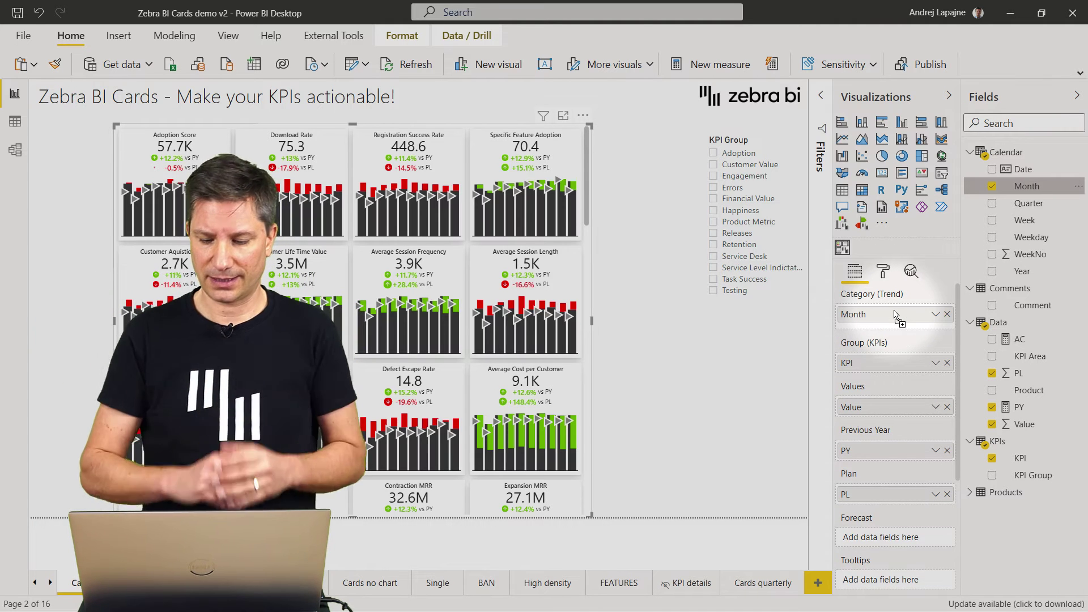
- Set the Card settings chart type to Area
{"action": "left_click", "coordinate": [885, 272]}
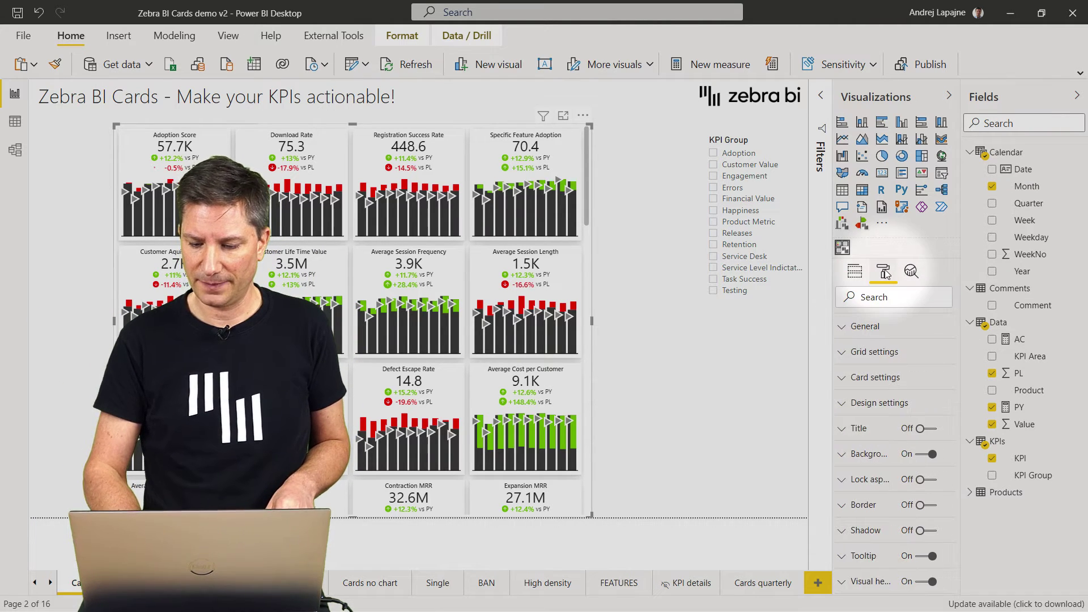
{"action": "left_click", "coordinate": [871, 354]}
{"action": "left_click", "coordinate": [870, 354]}
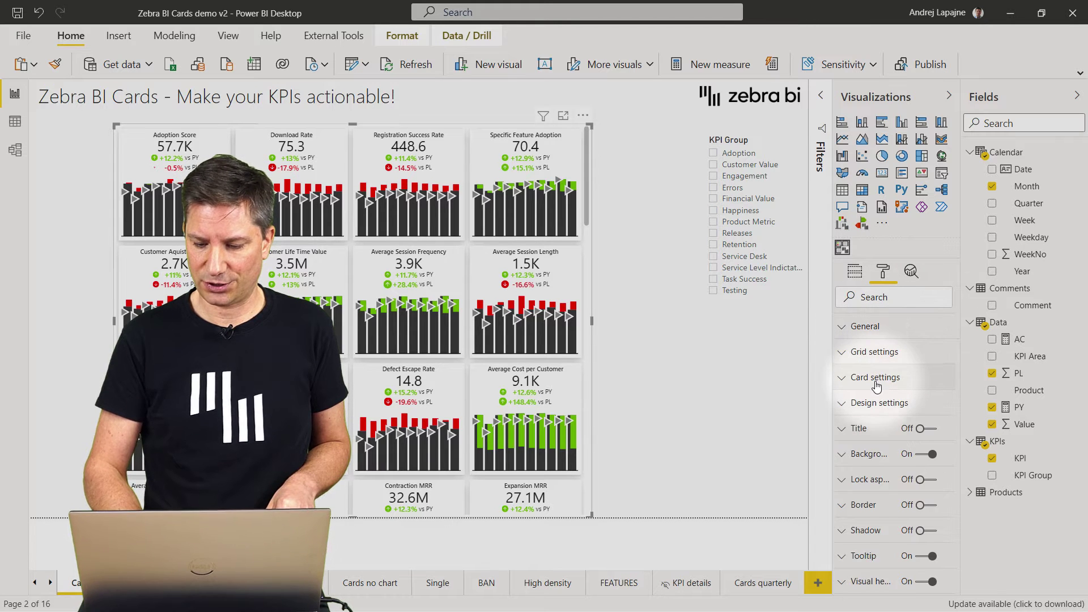
{"action": "left_click", "coordinate": [874, 378]}
{"action": "left_click", "coordinate": [878, 420]}
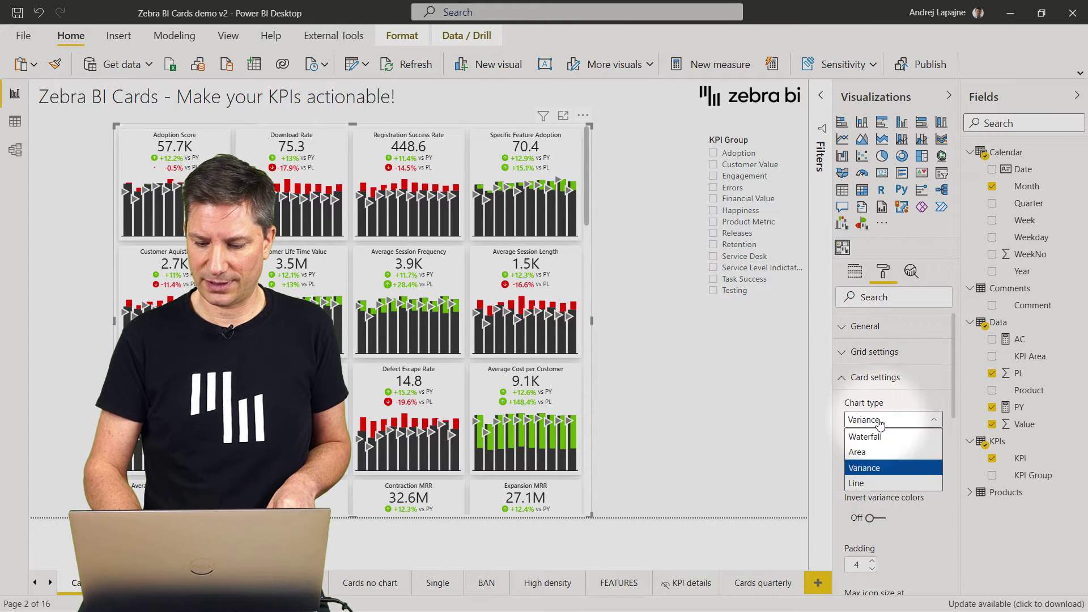
{"action": "left_click", "coordinate": [874, 452]}
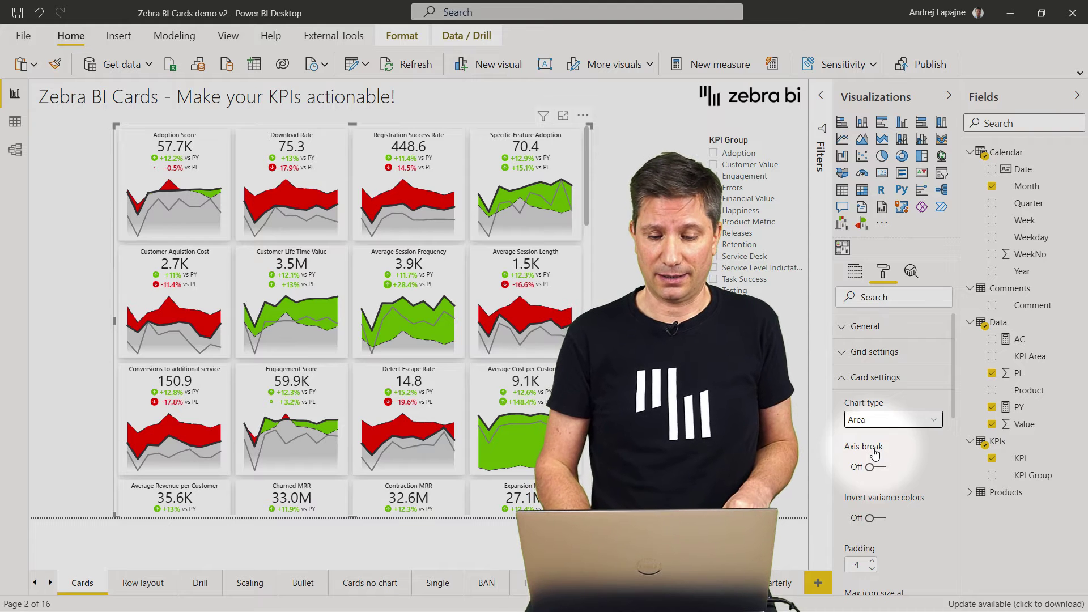
{"action": "mouse_move", "coordinate": [295, 179]}
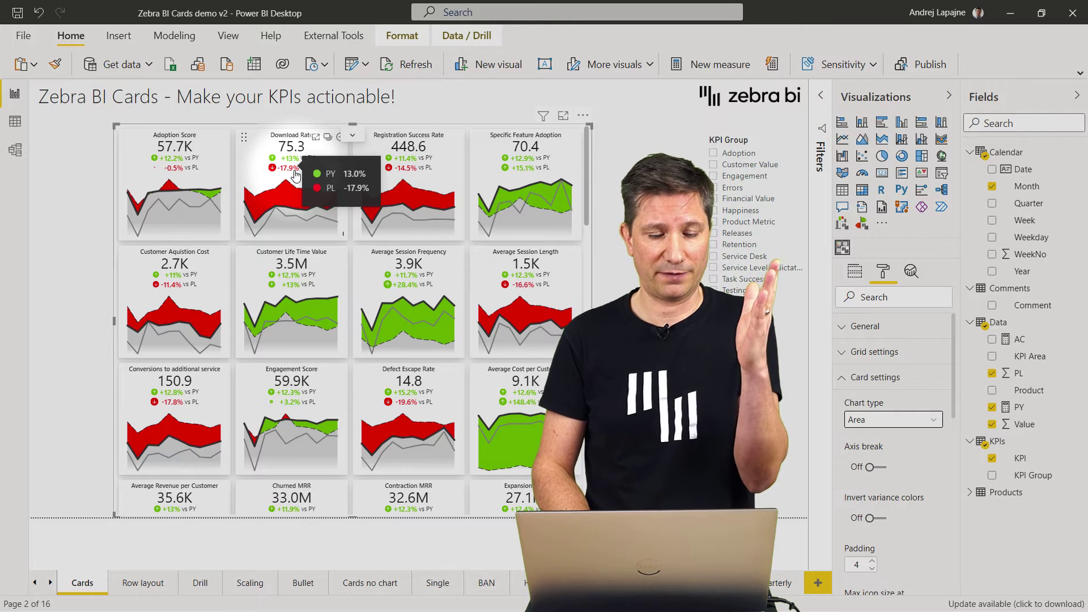
{"action": "mouse_move", "coordinate": [338, 205]}
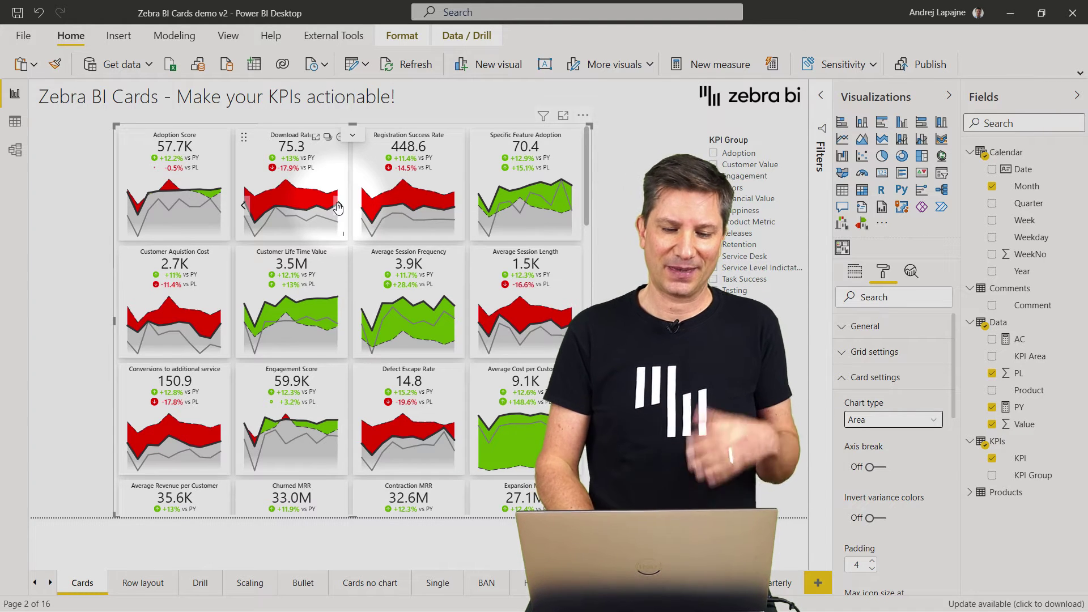
- Enlarge Download Rate, shrink Adoption Score and Customer Acquisition Cost to chartless, heighten Specific Feature Adoption
{"action": "left_click_drag", "start_coordinate": [345, 240], "coordinate": [451, 335]}
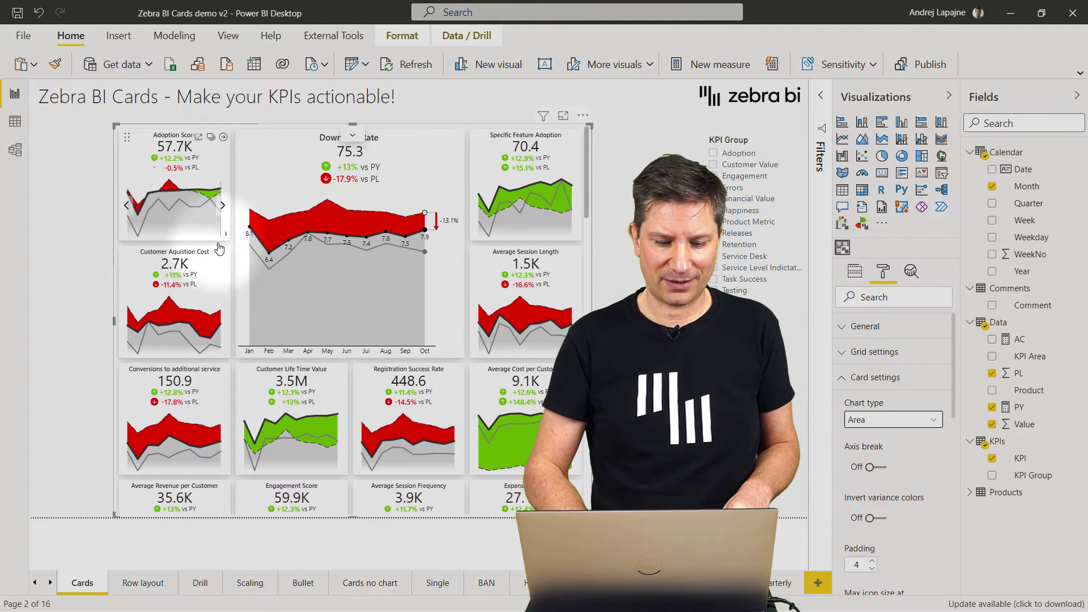
{"action": "left_click_drag", "start_coordinate": [223, 230], "coordinate": [227, 148]}
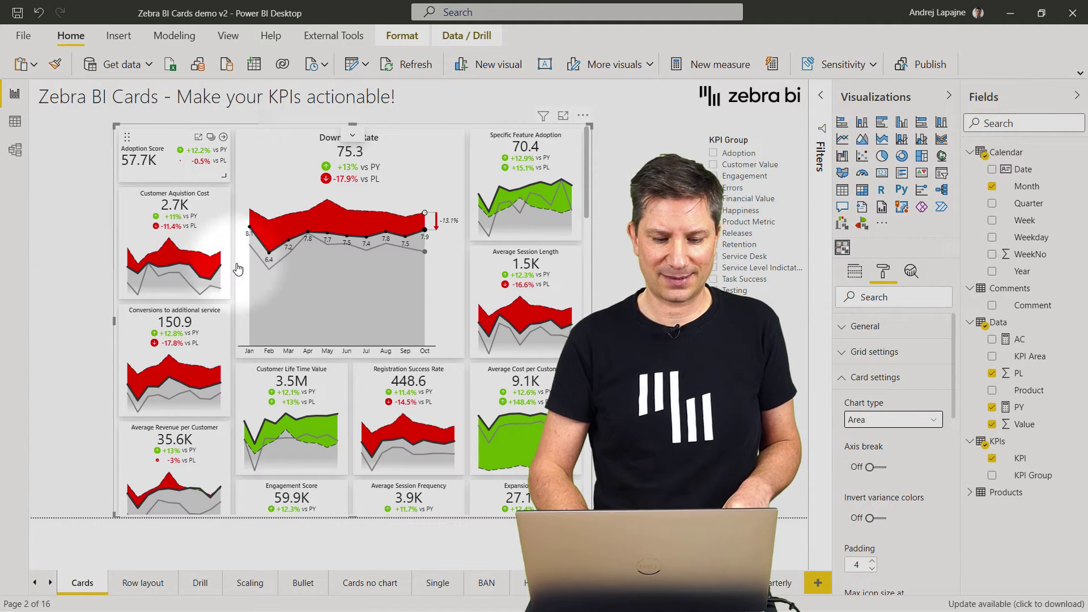
{"action": "left_click_drag", "start_coordinate": [224, 290], "coordinate": [225, 238]}
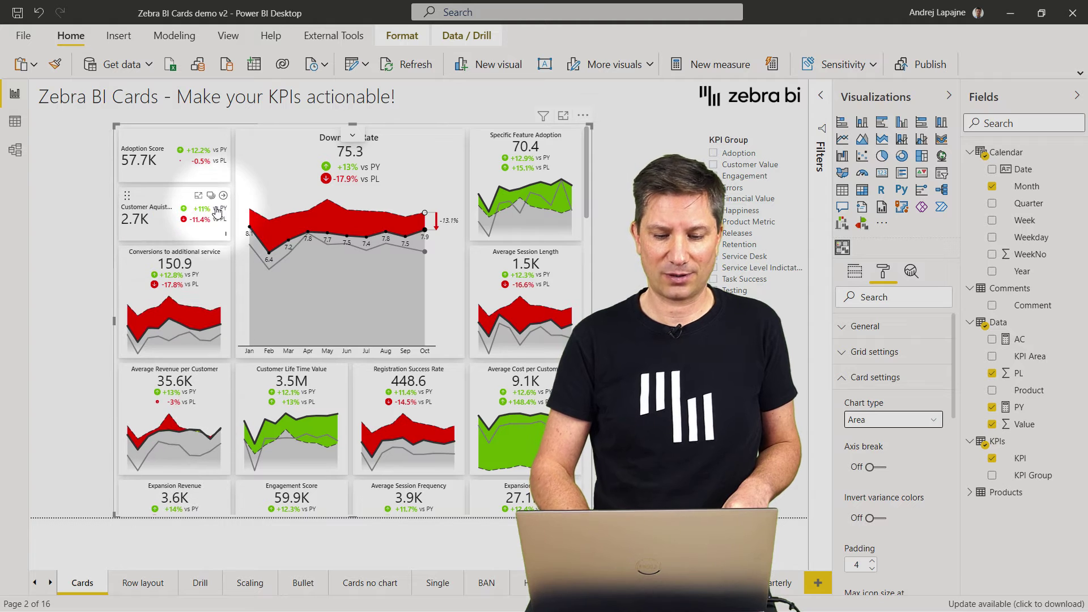
{"action": "left_click_drag", "start_coordinate": [577, 245], "coordinate": [578, 347]}
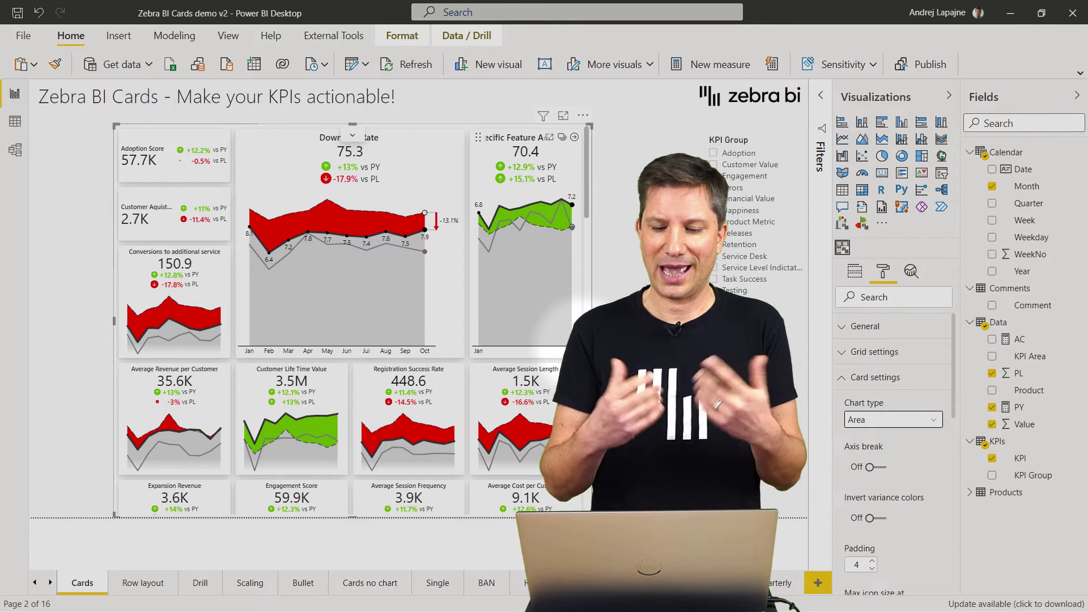
- Set Max cards in row to 6, then move the visual left and widen it
{"action": "left_click", "coordinate": [873, 352]}
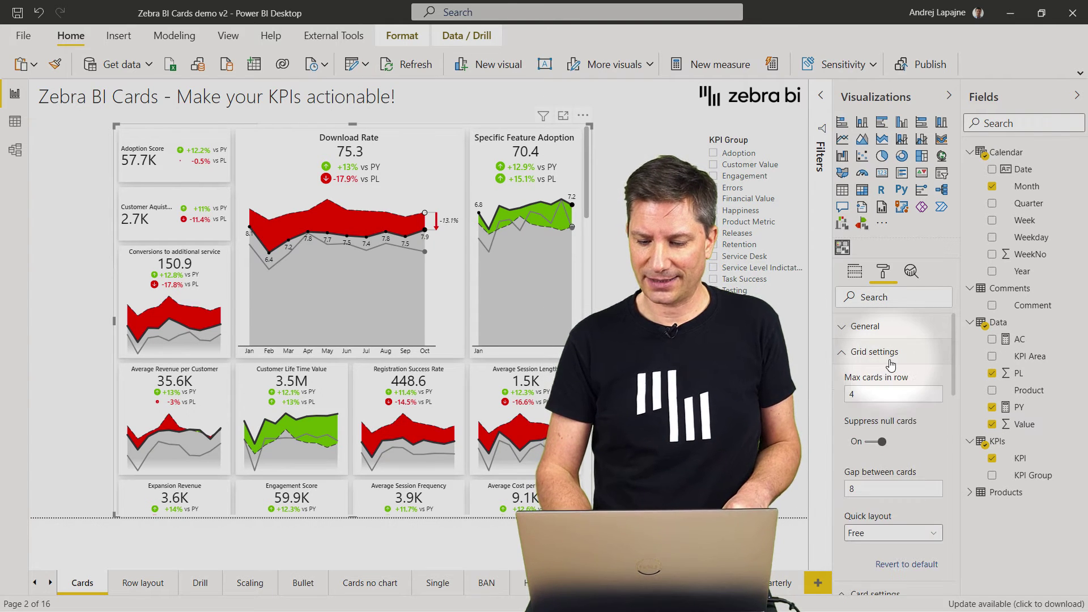
{"action": "left_click", "coordinate": [886, 388]}
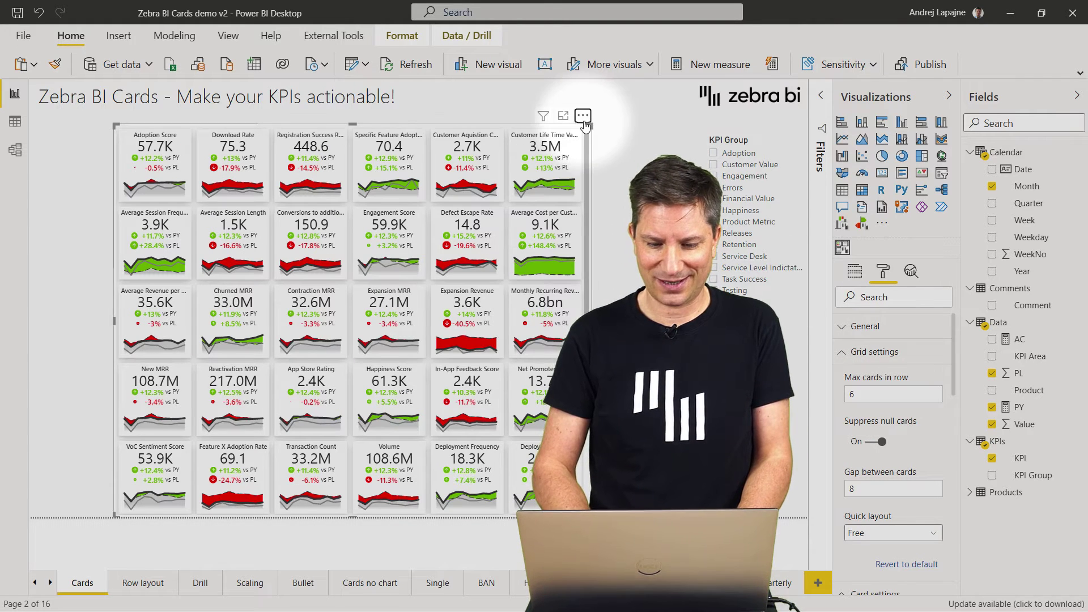
{"action": "left_click_drag", "start_coordinate": [586, 123], "coordinate": [510, 122]}
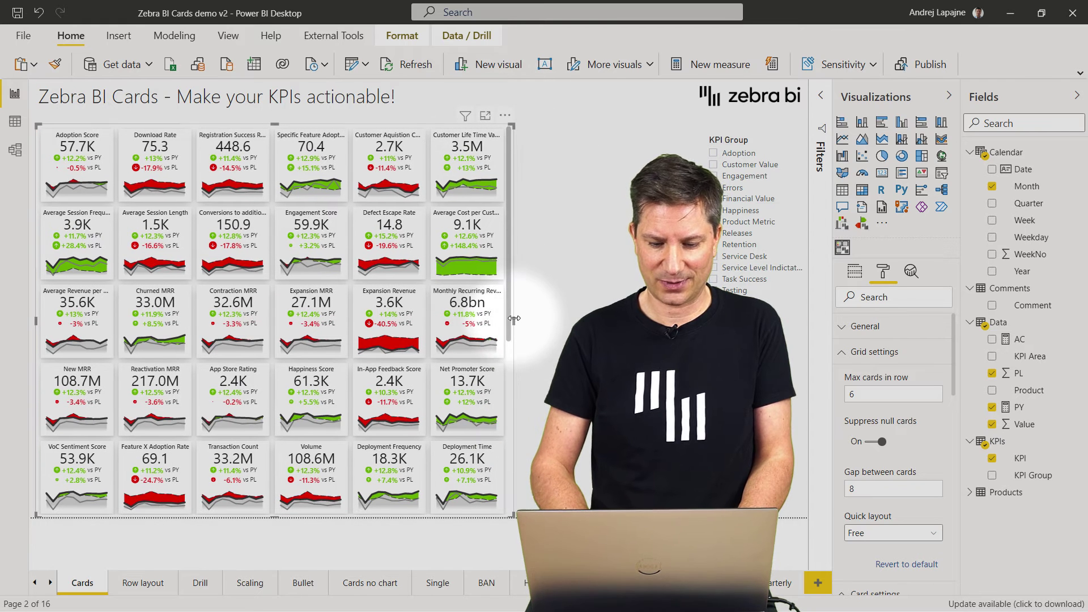
{"action": "left_click_drag", "start_coordinate": [512, 320], "coordinate": [678, 320]}
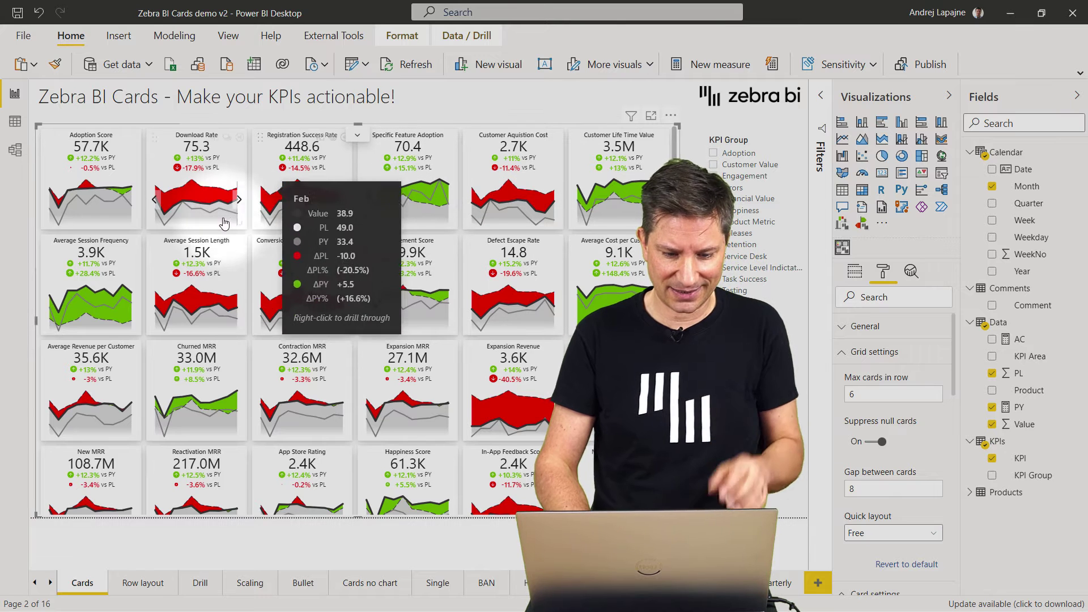
- Enlarge the Download Rate card and move Engagement Score after Average Cost per Customer
{"action": "left_click_drag", "start_coordinate": [246, 229], "coordinate": [347, 322]}
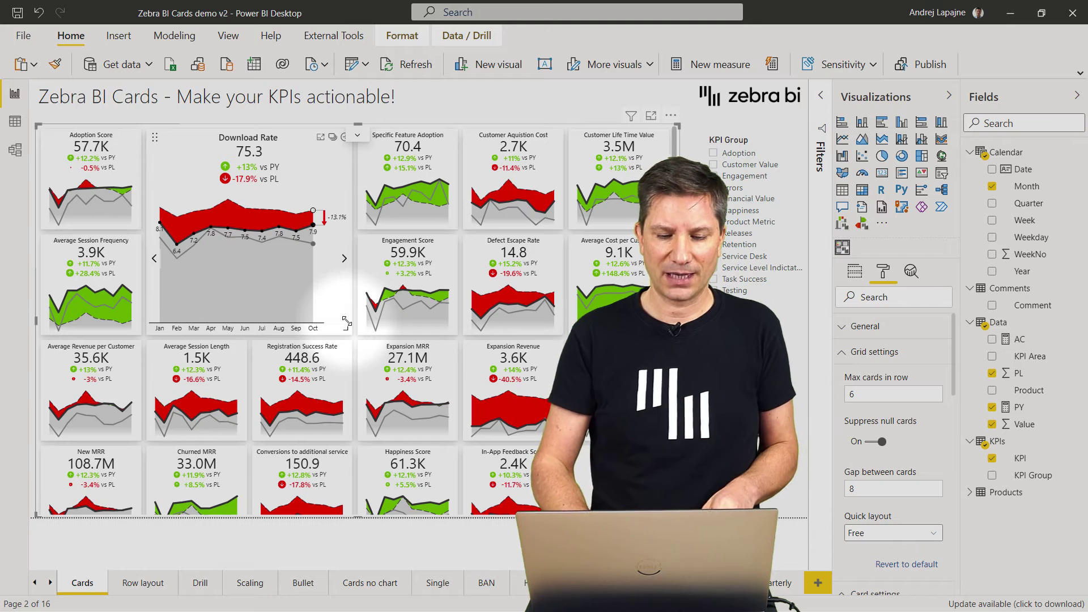
{"action": "left_click_drag", "start_coordinate": [368, 243], "coordinate": [577, 252]}
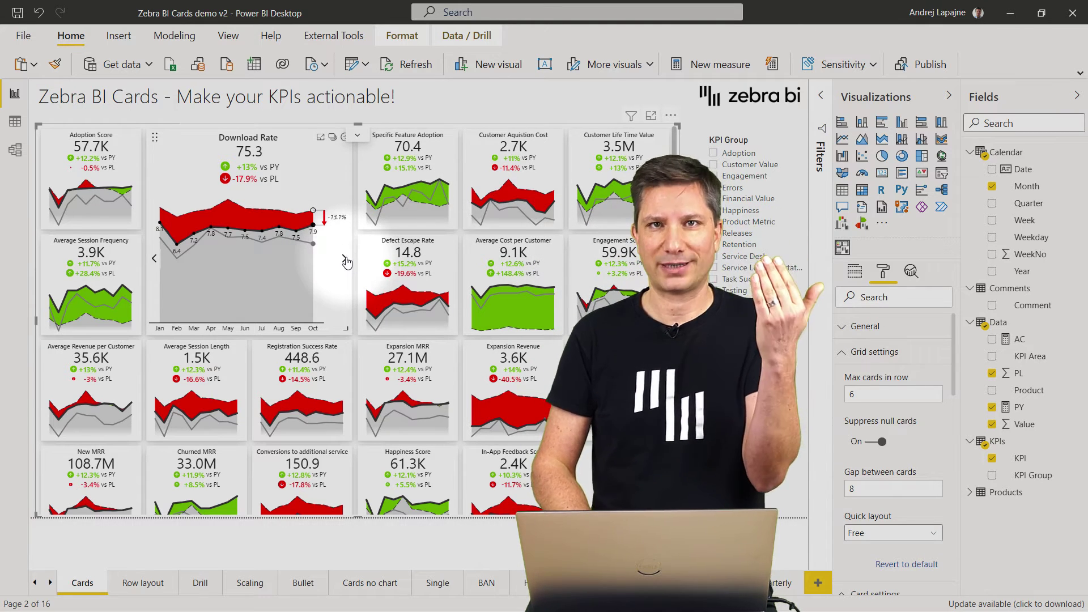
- Cycle the Download Rate card from area through line to a waterfall chart
{"action": "left_click", "coordinate": [345, 261]}
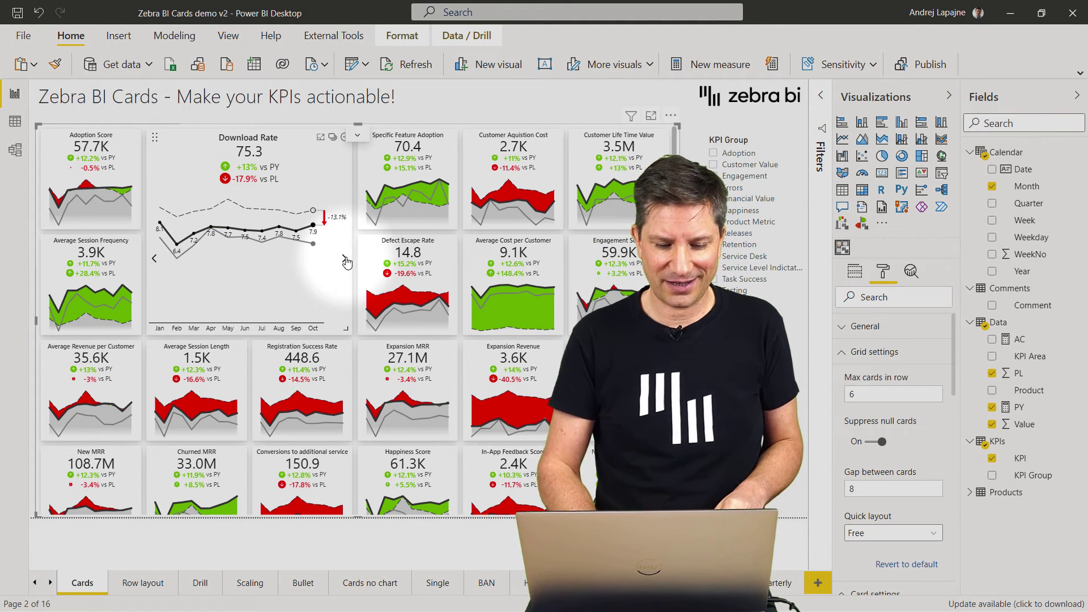
{"action": "left_click", "coordinate": [345, 261]}
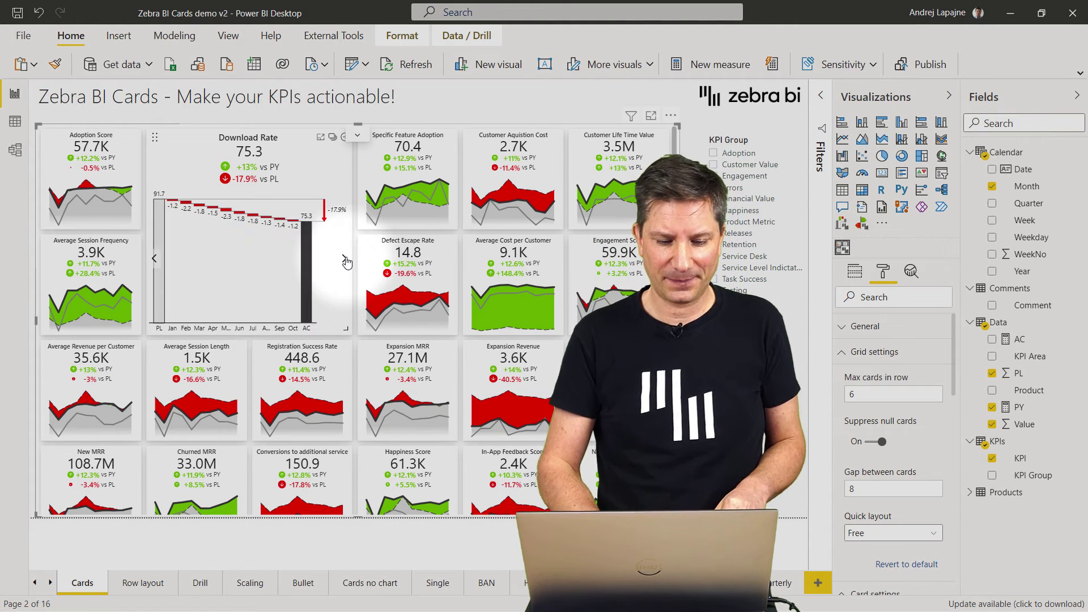
- Put the Comments table's Comment field in the Comments well to show comment markers
{"action": "left_click", "coordinate": [1041, 311]}
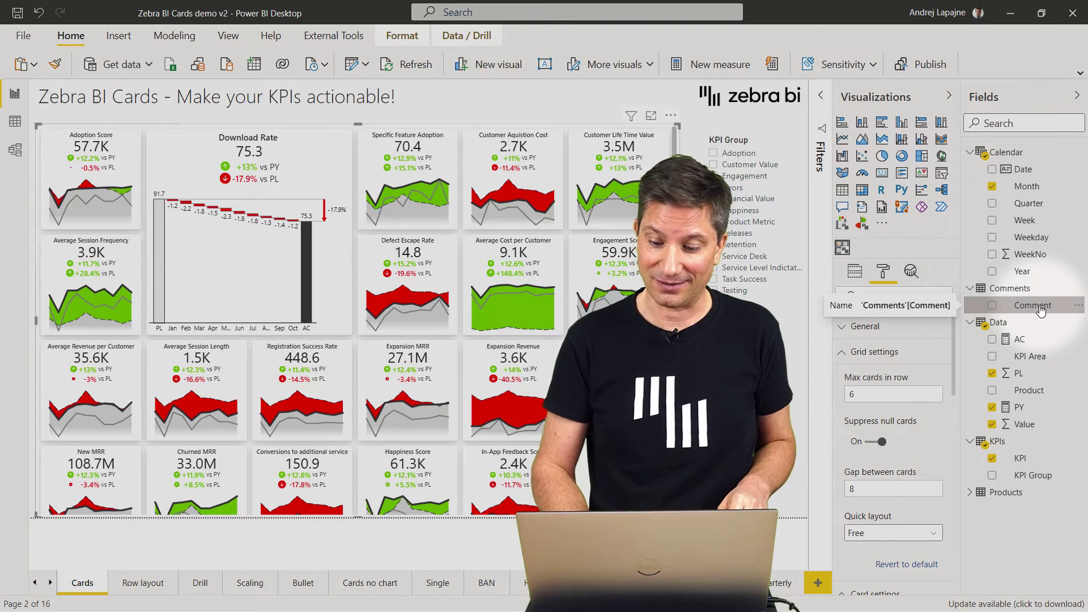
{"action": "left_click", "coordinate": [855, 272]}
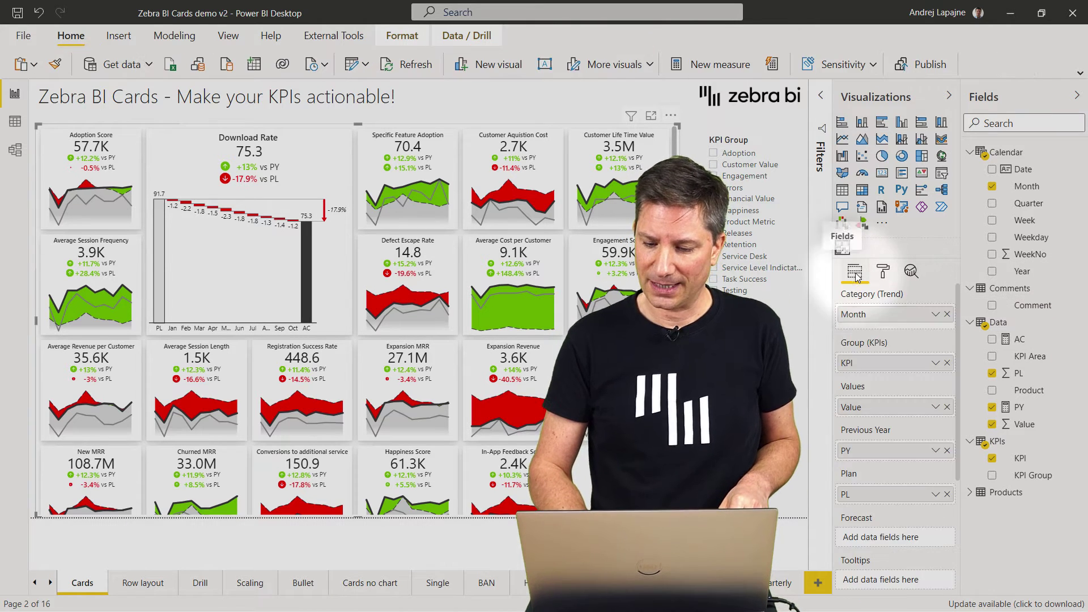
{"action": "scroll", "coordinate": [898, 381], "scroll_direction": "down", "scroll_amount": 5}
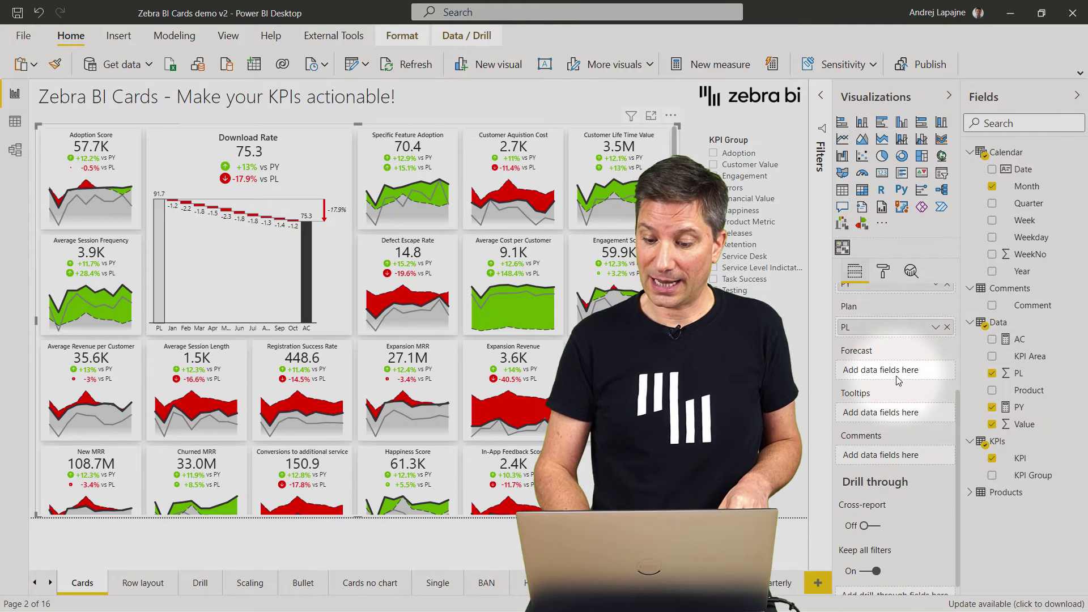
{"action": "left_click_drag", "start_coordinate": [1037, 306], "coordinate": [906, 455]}
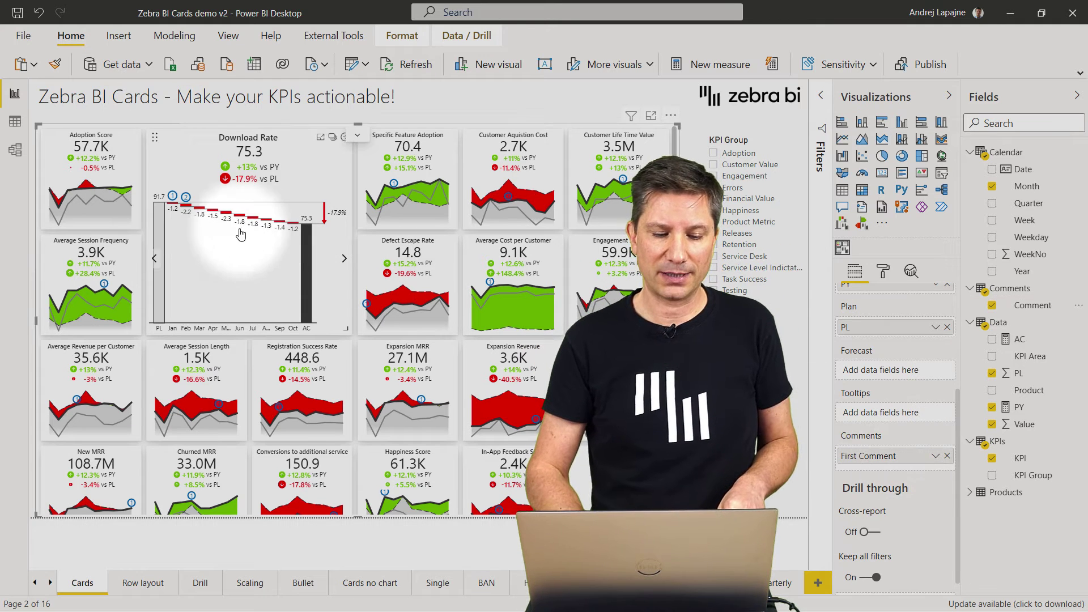
{"action": "mouse_move", "coordinate": [173, 198]}
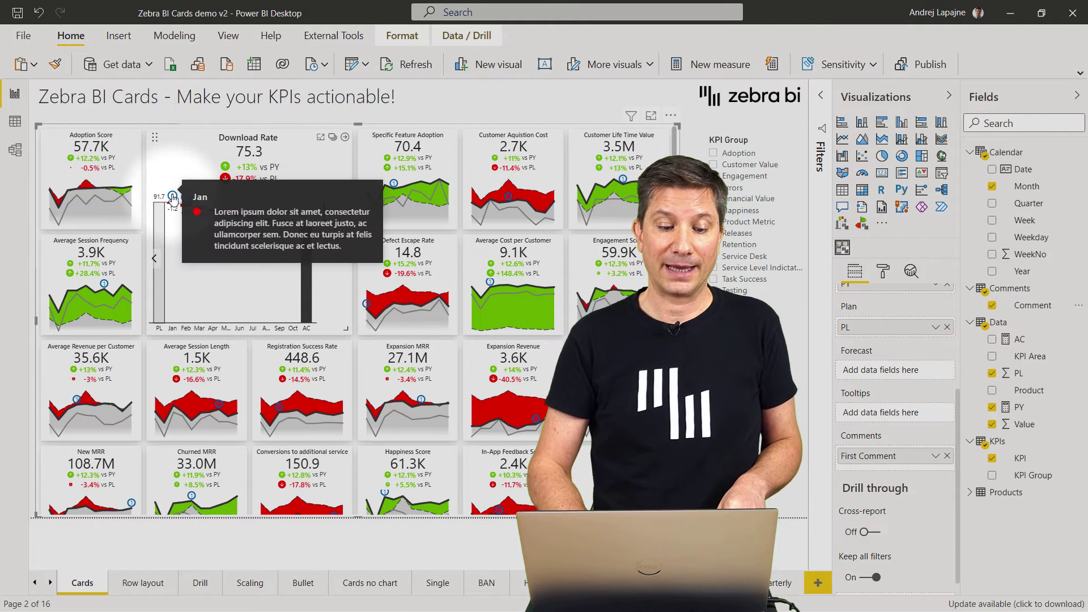
{"action": "left_click", "coordinate": [321, 139]}
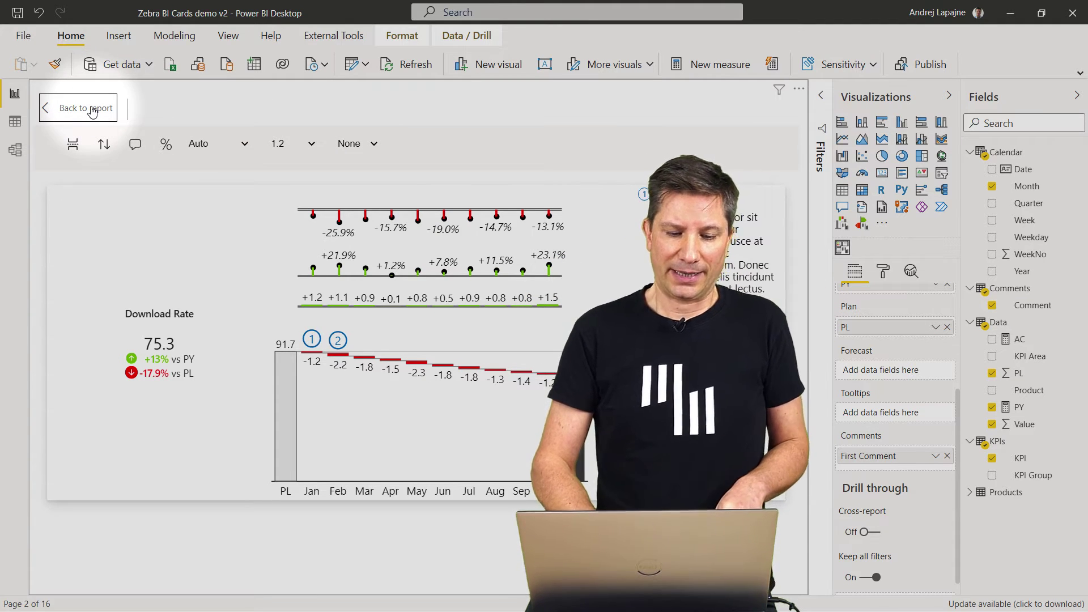
{"action": "left_click", "coordinate": [92, 109]}
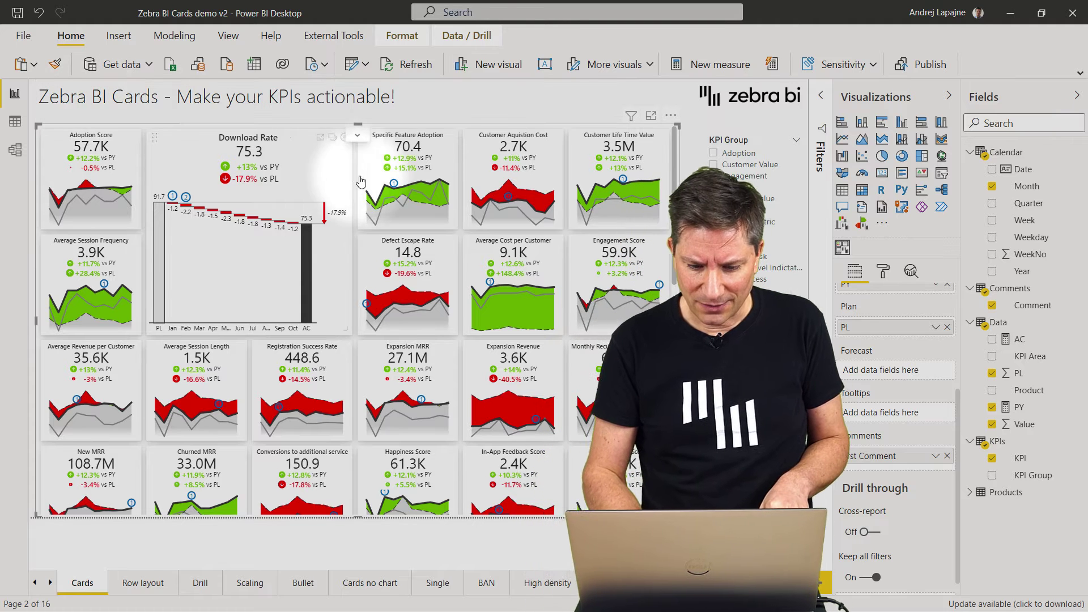
- Move Average Cost per Customer to the top row, enlarge it, and switch its chart to a waterfall
{"action": "mouse_move", "coordinate": [506, 280]}
{"action": "mouse_move", "coordinate": [485, 306]}
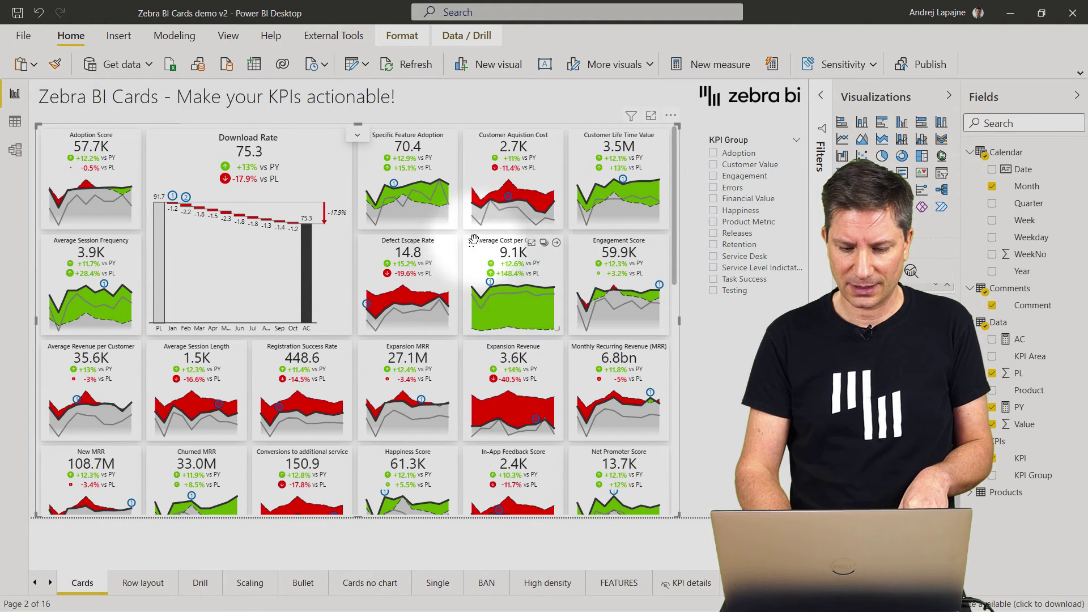
{"action": "left_click_drag", "start_coordinate": [471, 242], "coordinate": [472, 138]}
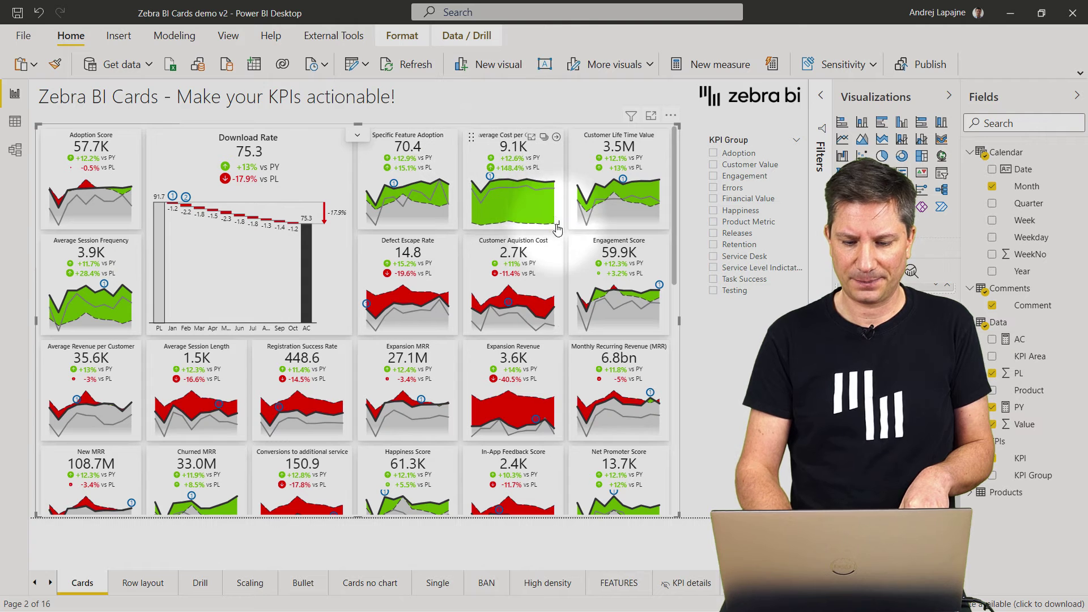
{"action": "left_click_drag", "start_coordinate": [557, 223], "coordinate": [655, 311]}
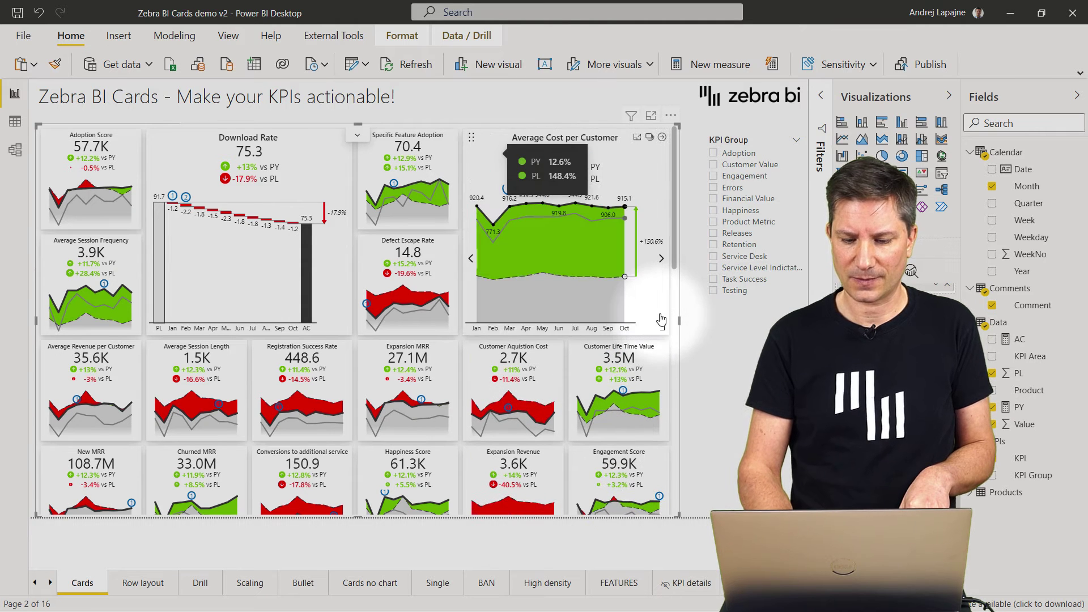
{"action": "left_click", "coordinate": [661, 259]}
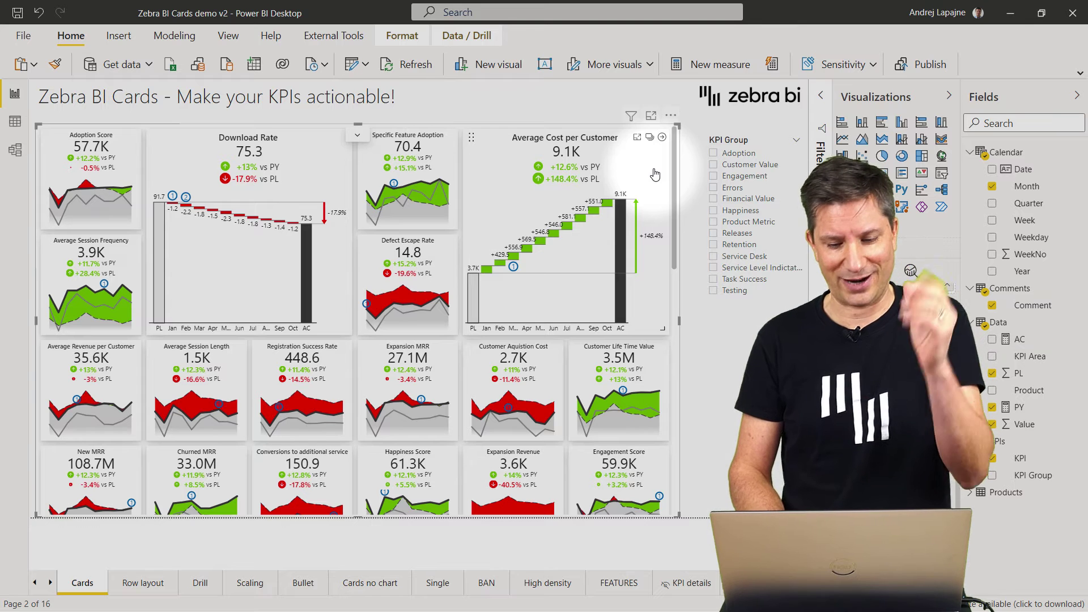
- In Focus mode, invert Average Cost per Customer's variance colours to red and show values in $
{"action": "left_click", "coordinate": [637, 138]}
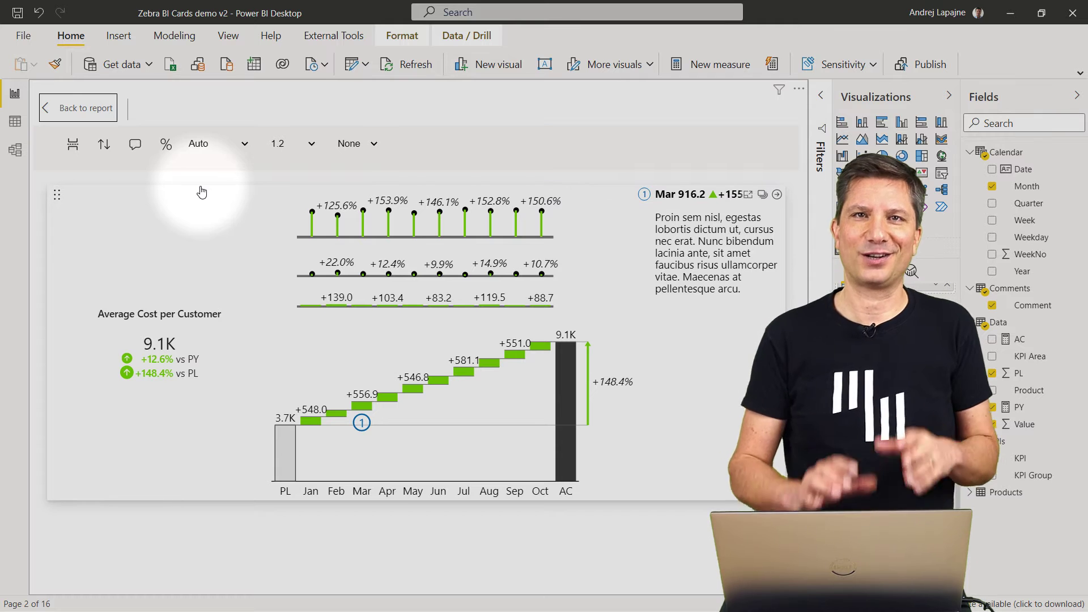
{"action": "left_click", "coordinate": [103, 147]}
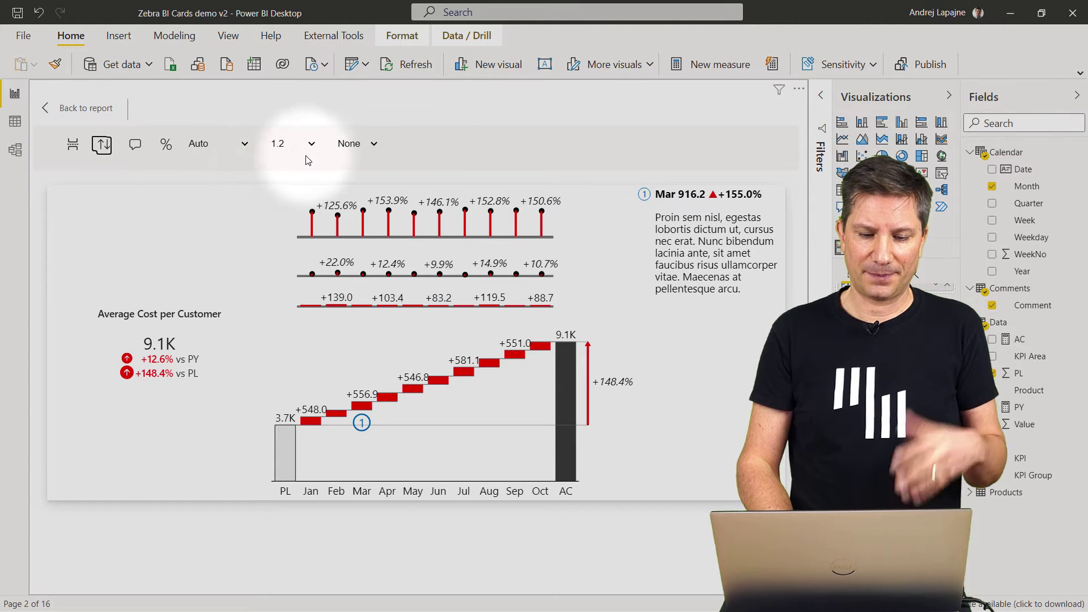
{"action": "left_click", "coordinate": [355, 147]}
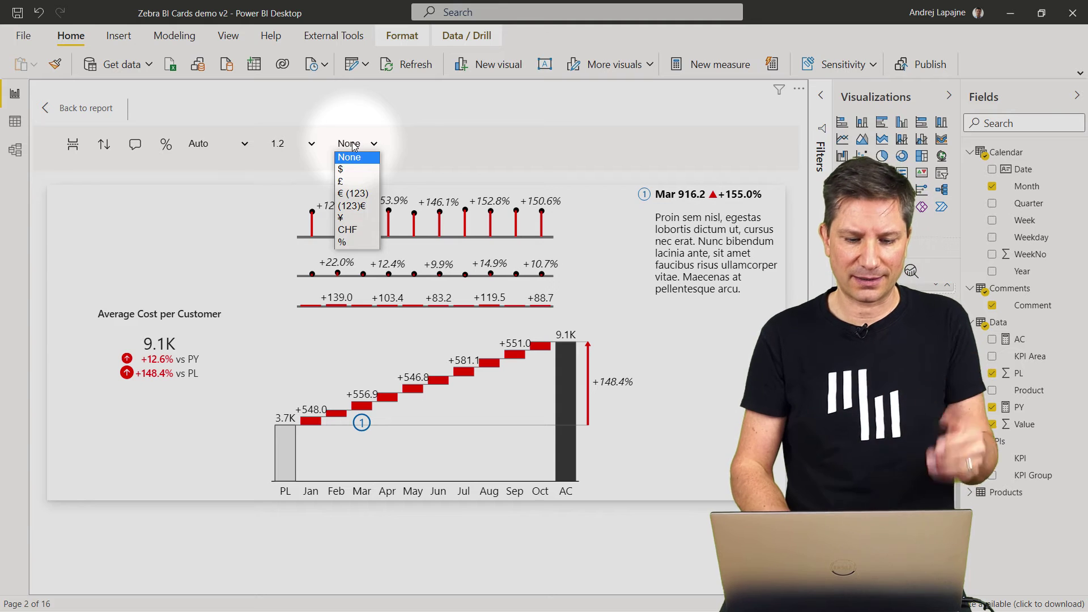
{"action": "left_click", "coordinate": [354, 172]}
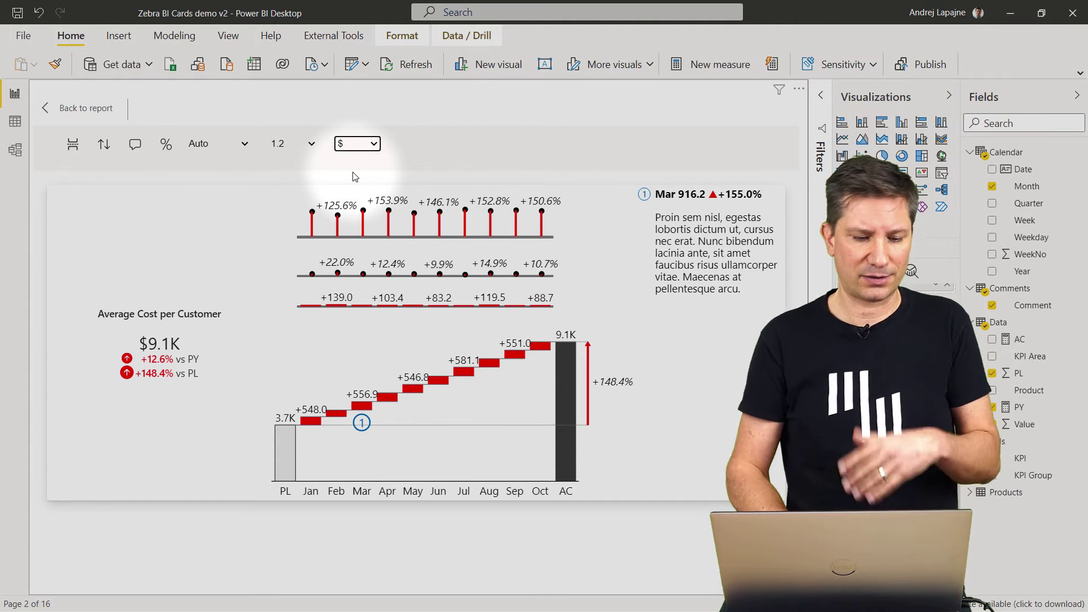
{"action": "left_click", "coordinate": [93, 115]}
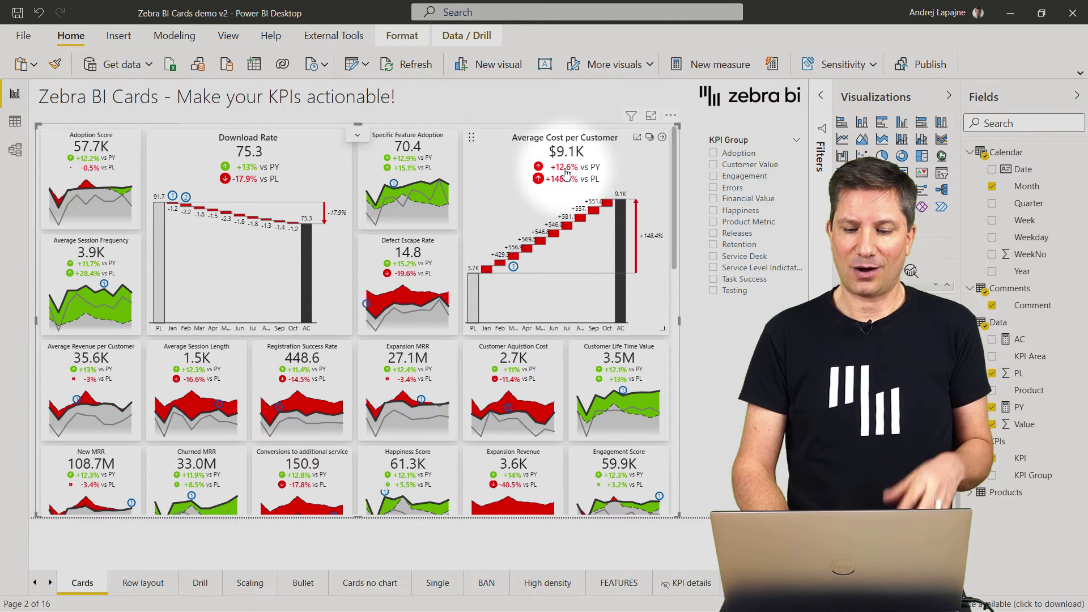
- Cycle the variance labels through display modes, ending on absolute values (+1.0K vs PY, +5.4K vs PL)
{"action": "mouse_move", "coordinate": [567, 172]}
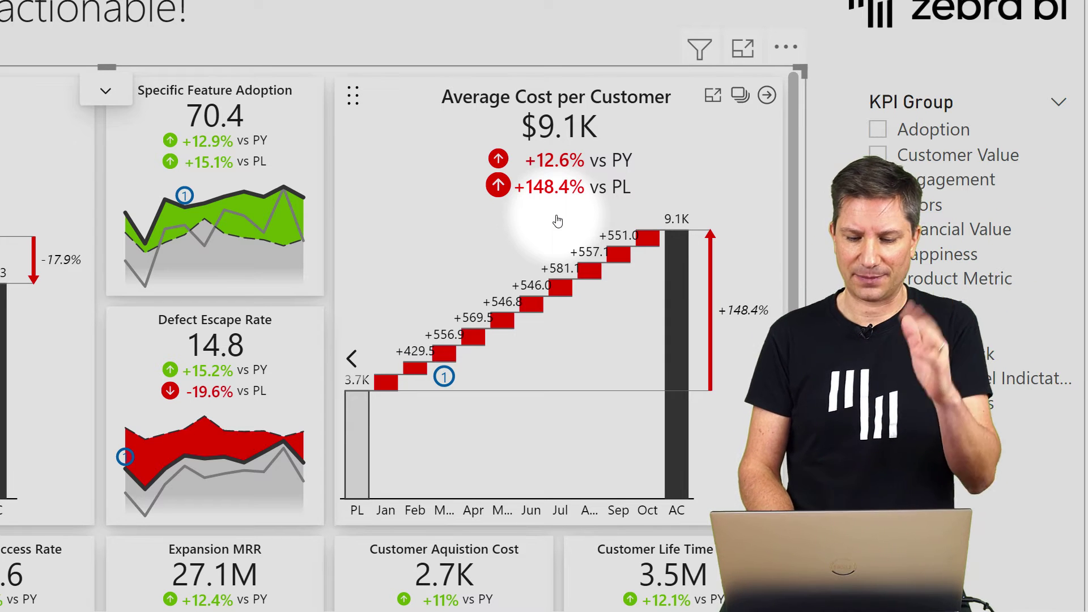
{"action": "mouse_move", "coordinate": [561, 169]}
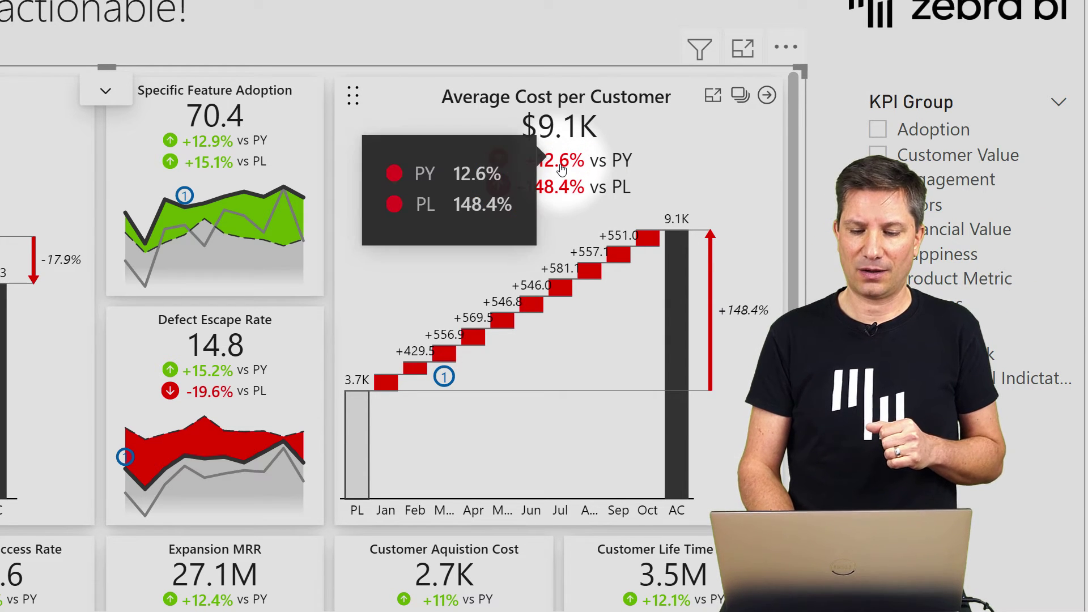
{"action": "left_click", "coordinate": [561, 167]}
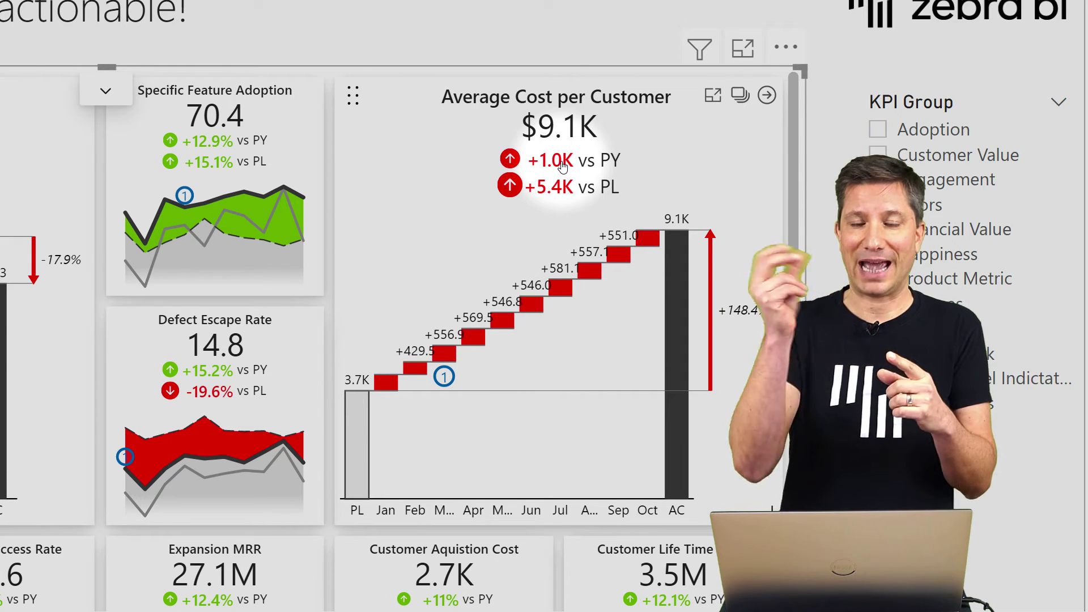
{"action": "left_click", "coordinate": [561, 166]}
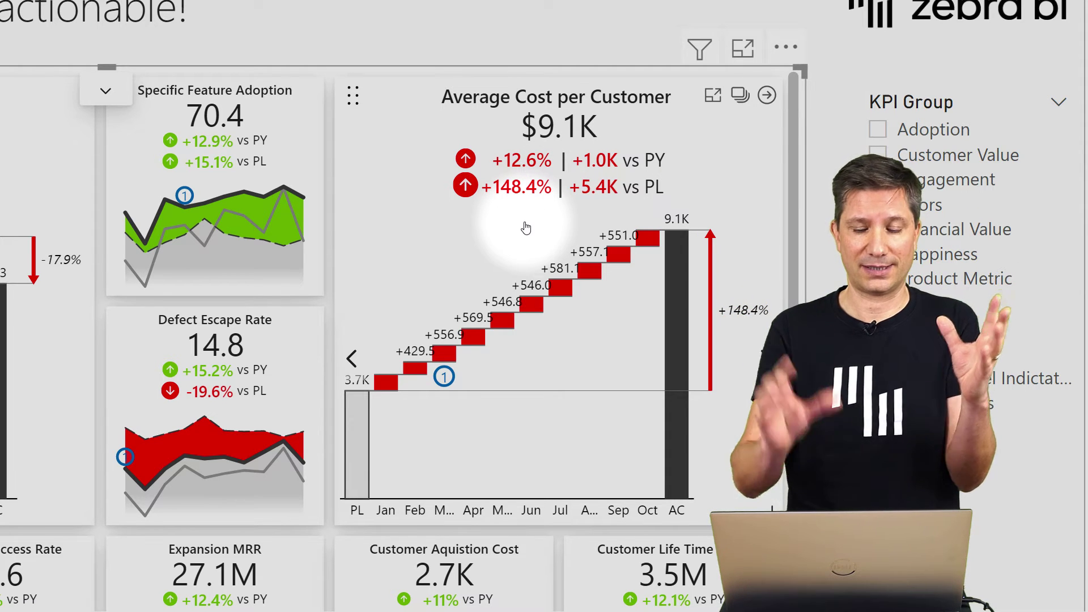
{"action": "left_click", "coordinate": [531, 163]}
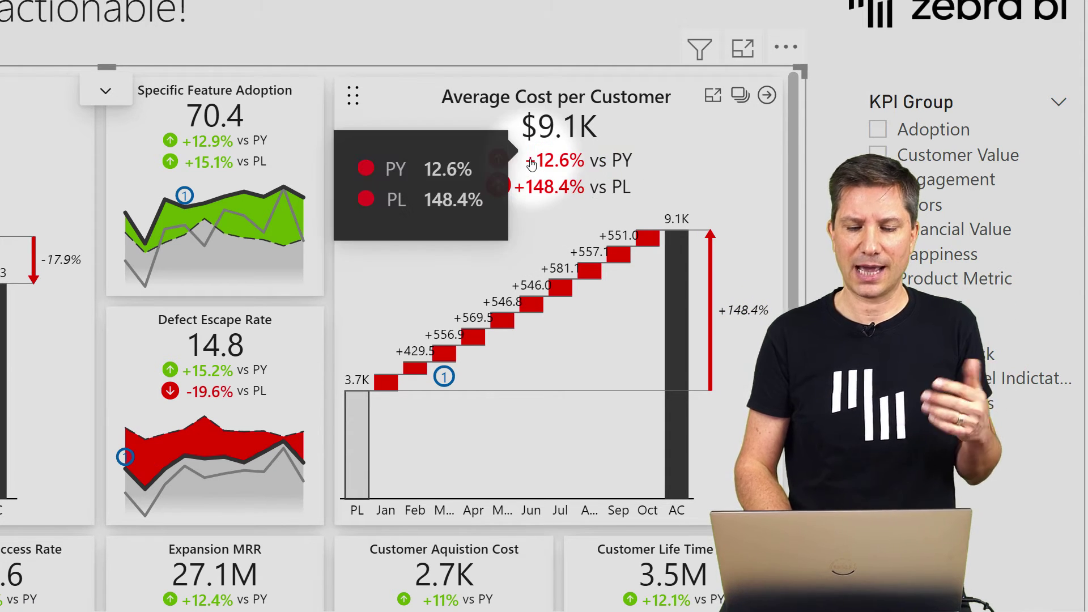
{"action": "left_click", "coordinate": [554, 163]}
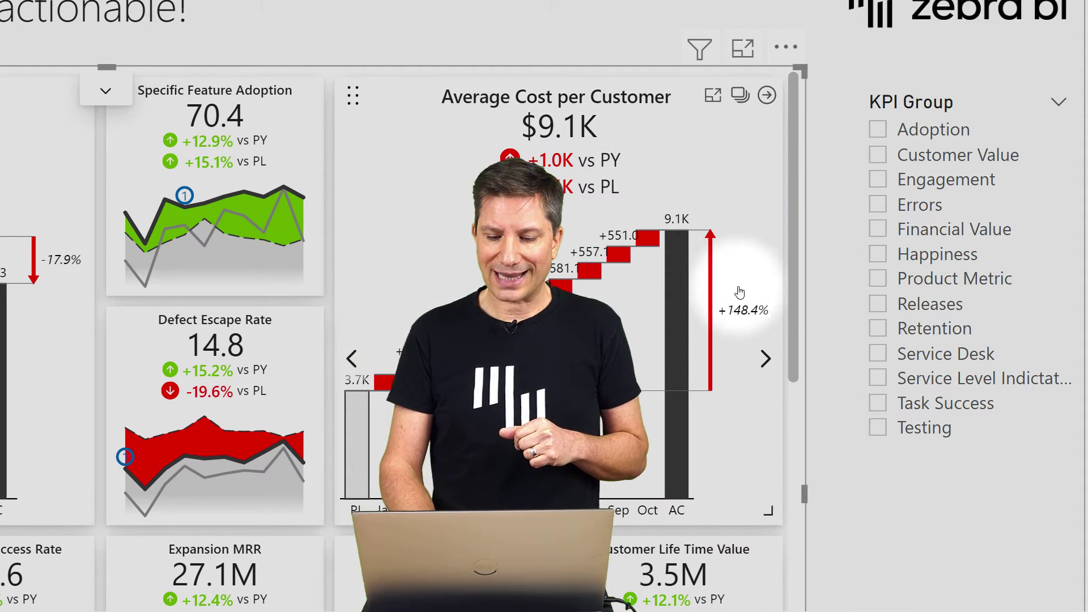
- Switch the card's chart to an area chart and toggle the header to October and back
{"action": "left_click", "coordinate": [765, 358]}
{"action": "left_click", "coordinate": [765, 359]}
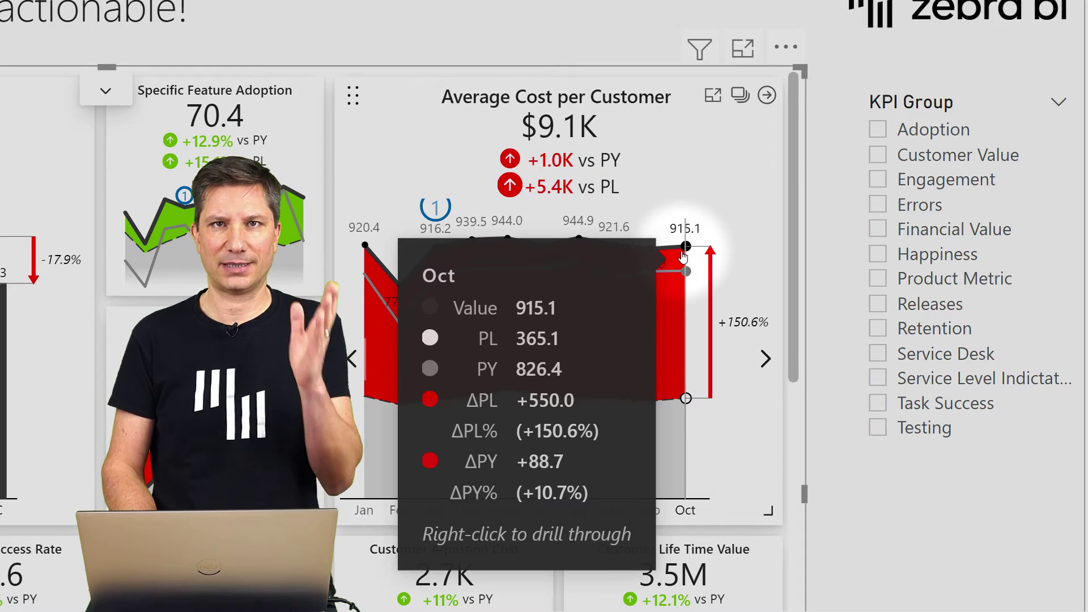
{"action": "left_click", "coordinate": [571, 129]}
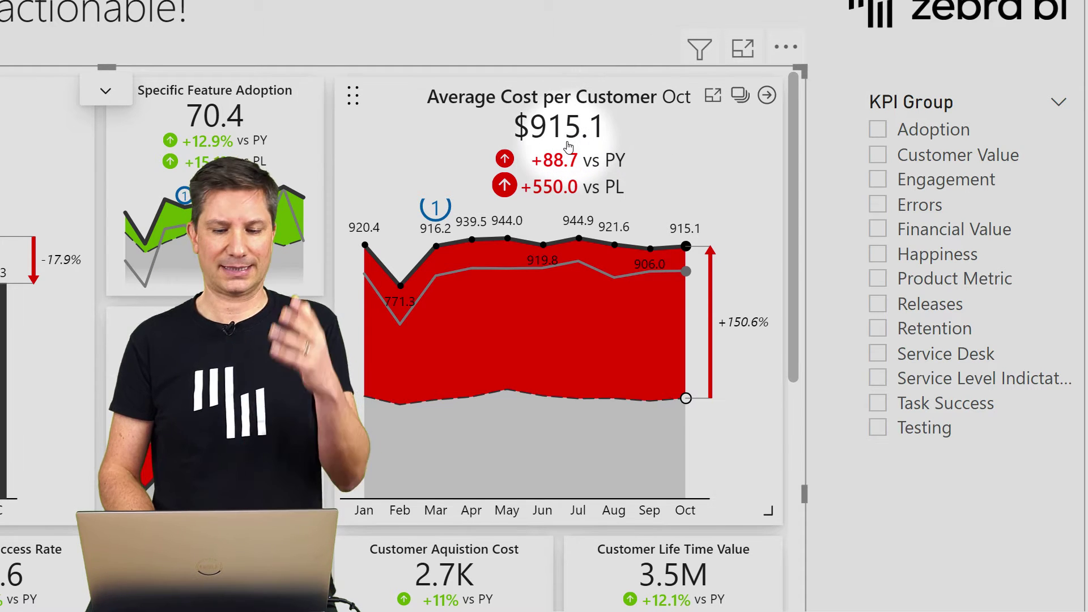
{"action": "mouse_move", "coordinate": [665, 206]}
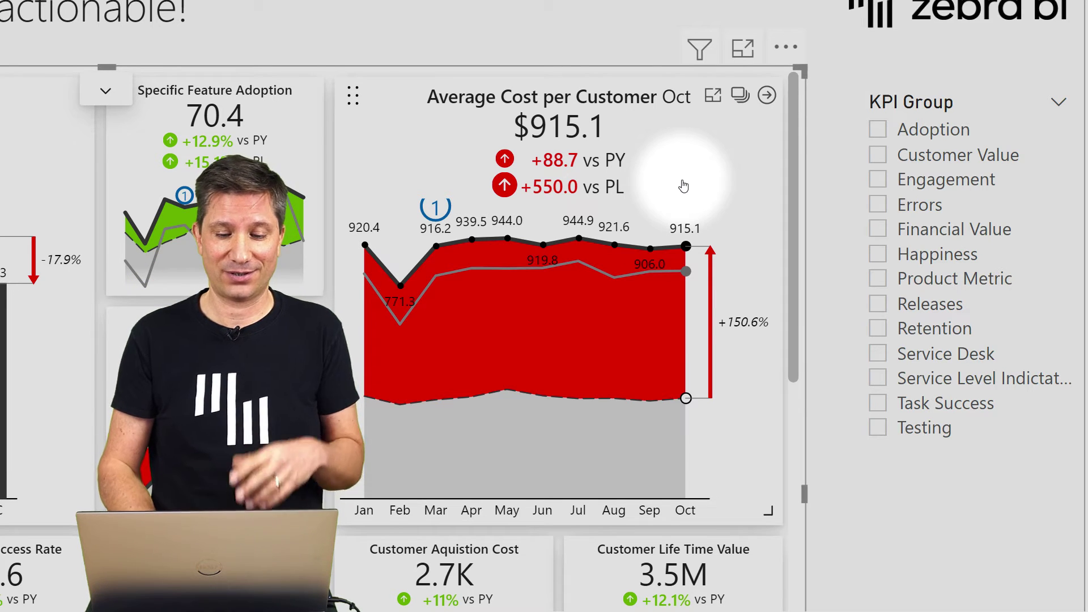
{"action": "left_click", "coordinate": [553, 130]}
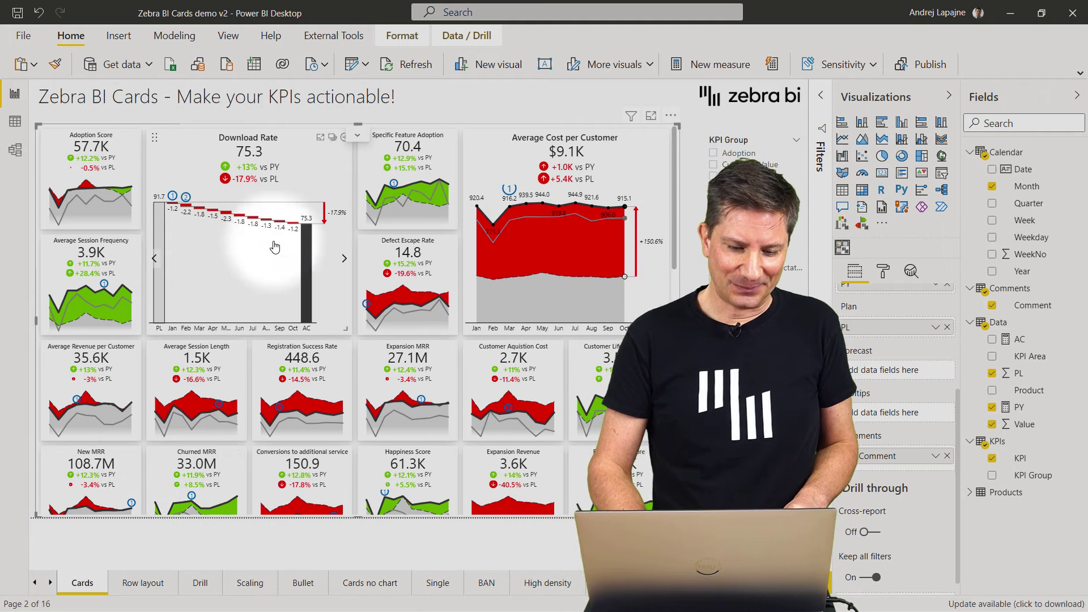
- Change the KPI cards' variance icons from circled arrows to triangles
{"action": "left_click", "coordinate": [357, 135]}
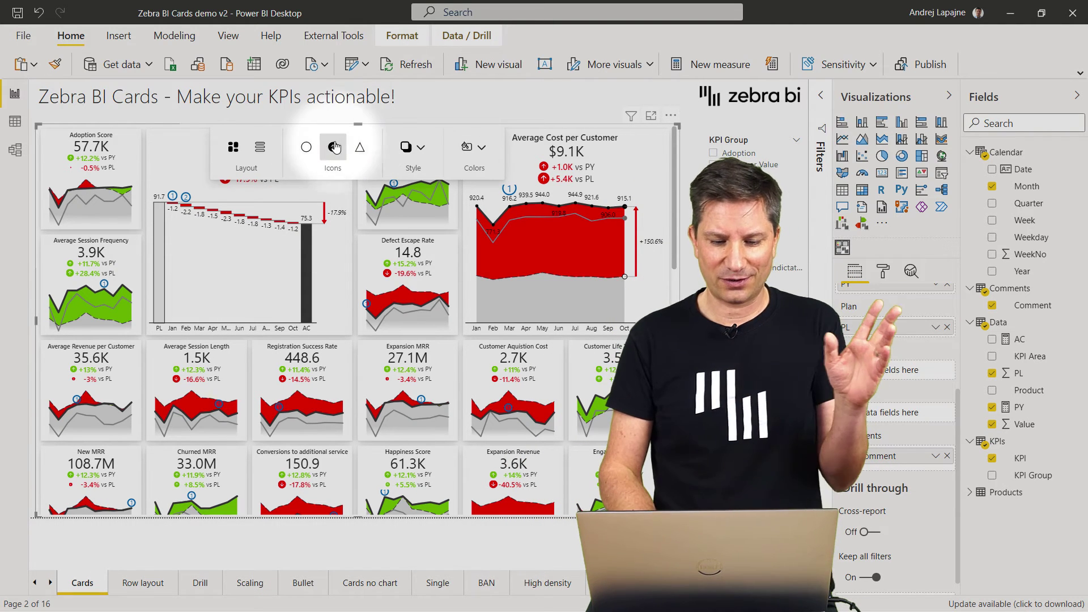
{"action": "left_click", "coordinate": [306, 149]}
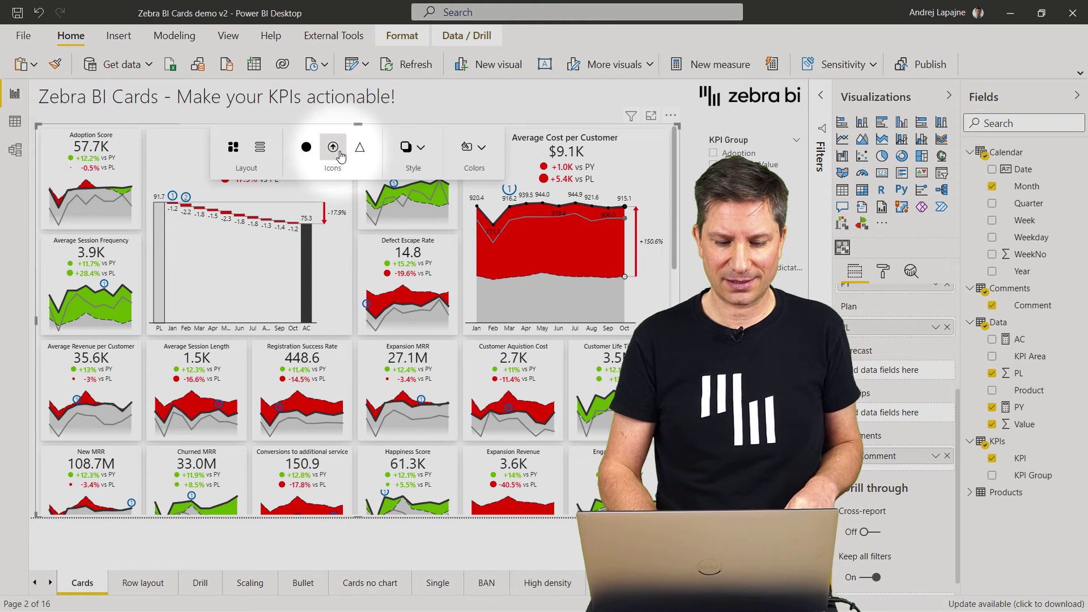
{"action": "left_click", "coordinate": [361, 154]}
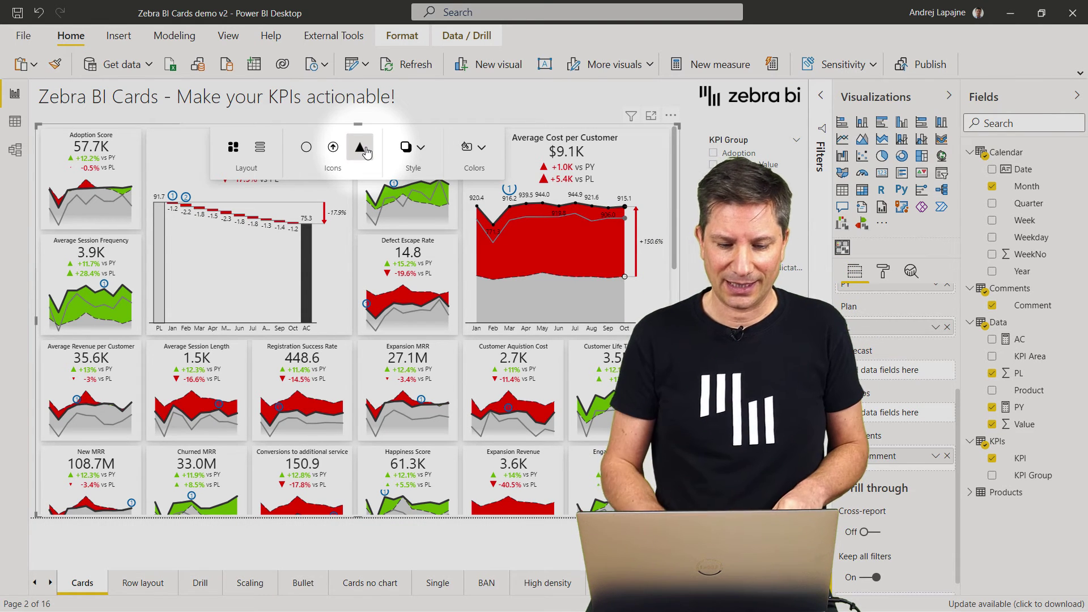
- Browse the card Style options, keeping the Default style
{"action": "left_click", "coordinate": [422, 150]}
{"action": "left_click", "coordinate": [415, 209]}
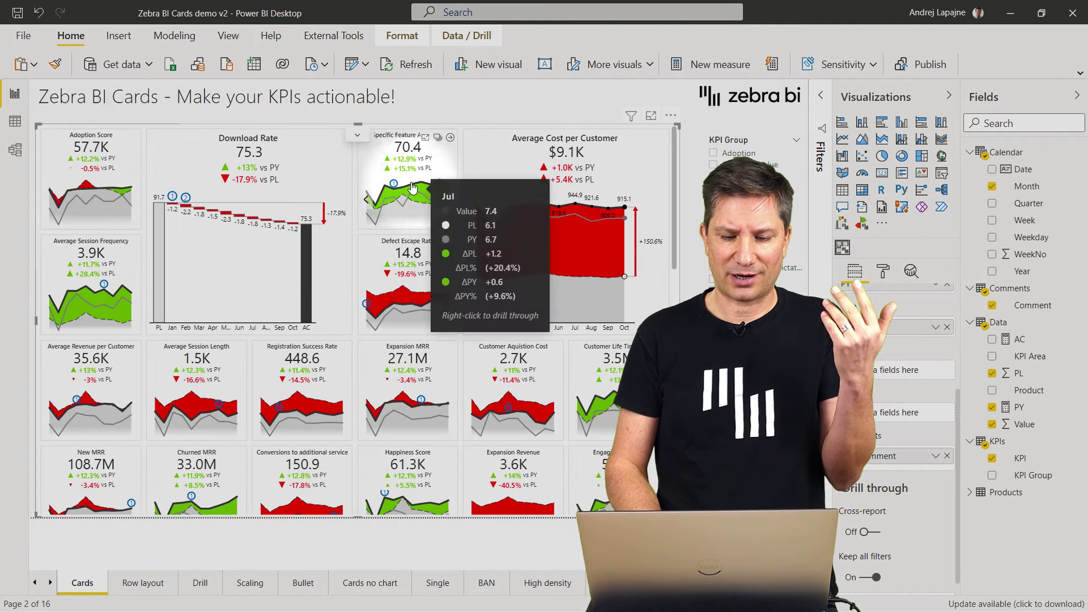
{"action": "mouse_move", "coordinate": [362, 146]}
{"action": "left_click", "coordinate": [421, 153]}
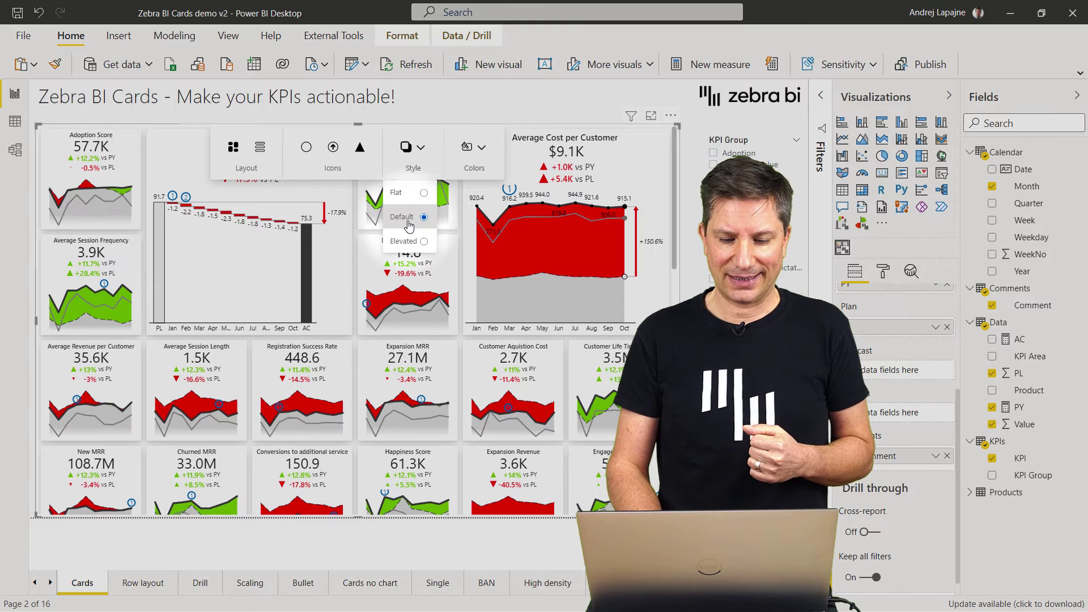
- On the Row layout page, arrange the KPI cards as rows
{"action": "left_click", "coordinate": [142, 583]}
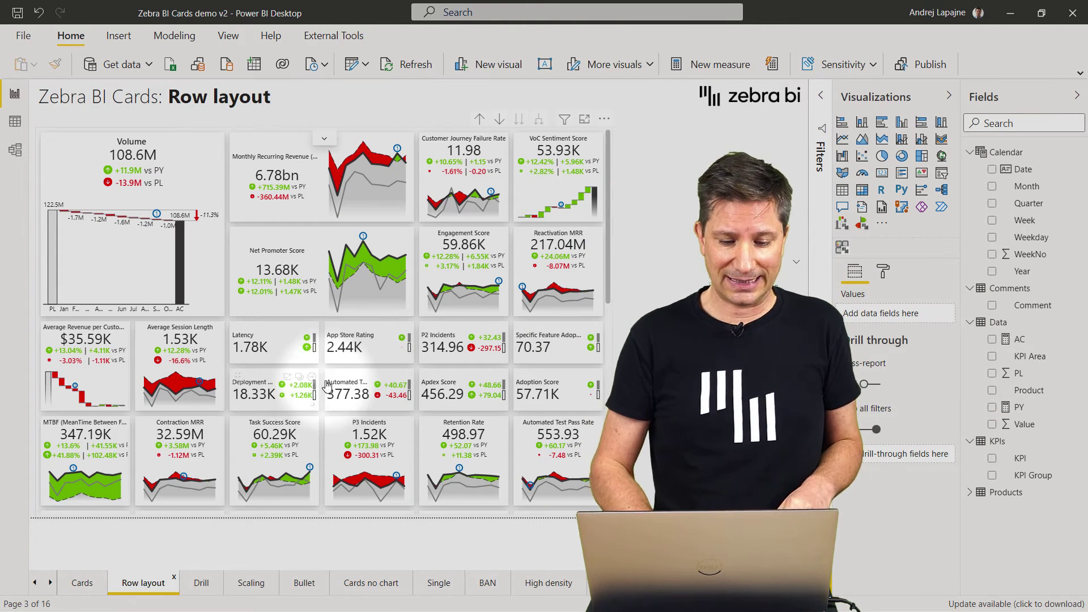
{"action": "left_click", "coordinate": [324, 139]}
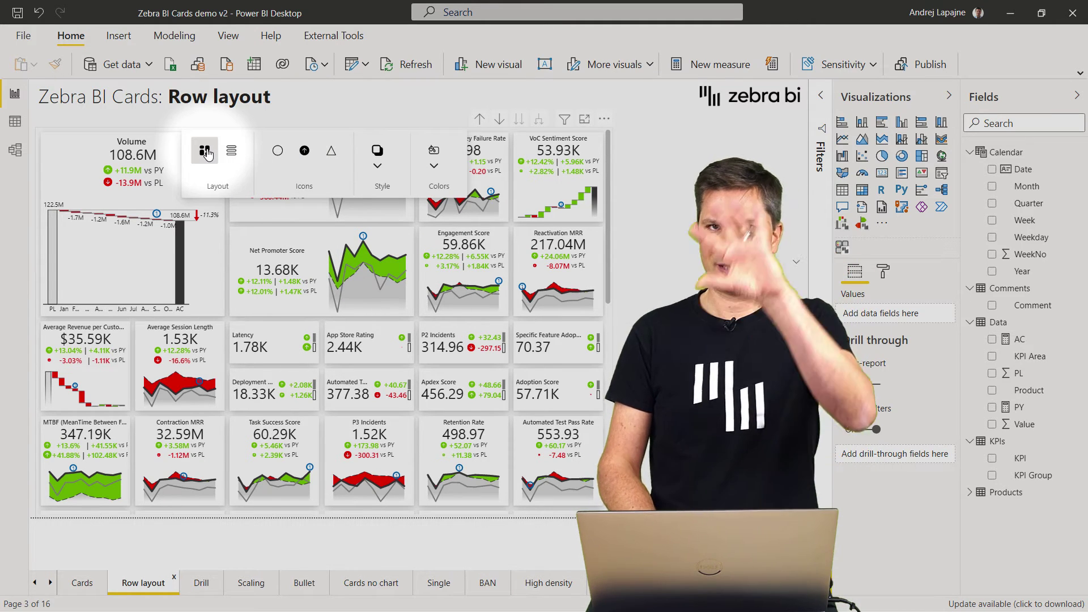
{"action": "left_click", "coordinate": [231, 152]}
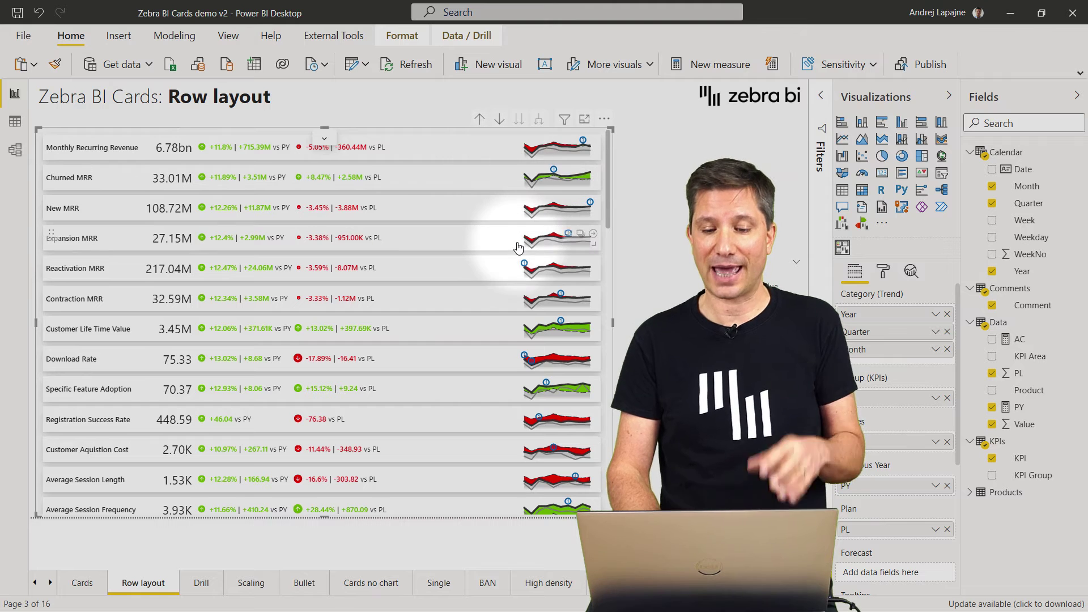
- Move New MRR below Download Rate and Churned MRR to the top row
{"action": "mouse_move", "coordinate": [530, 149]}
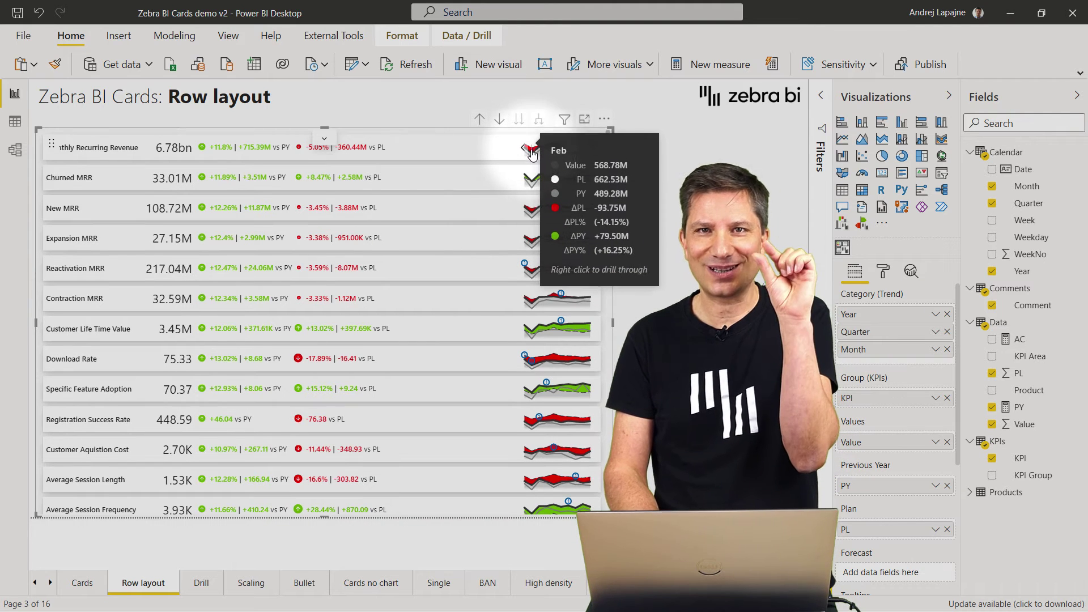
{"action": "mouse_move", "coordinate": [493, 192]}
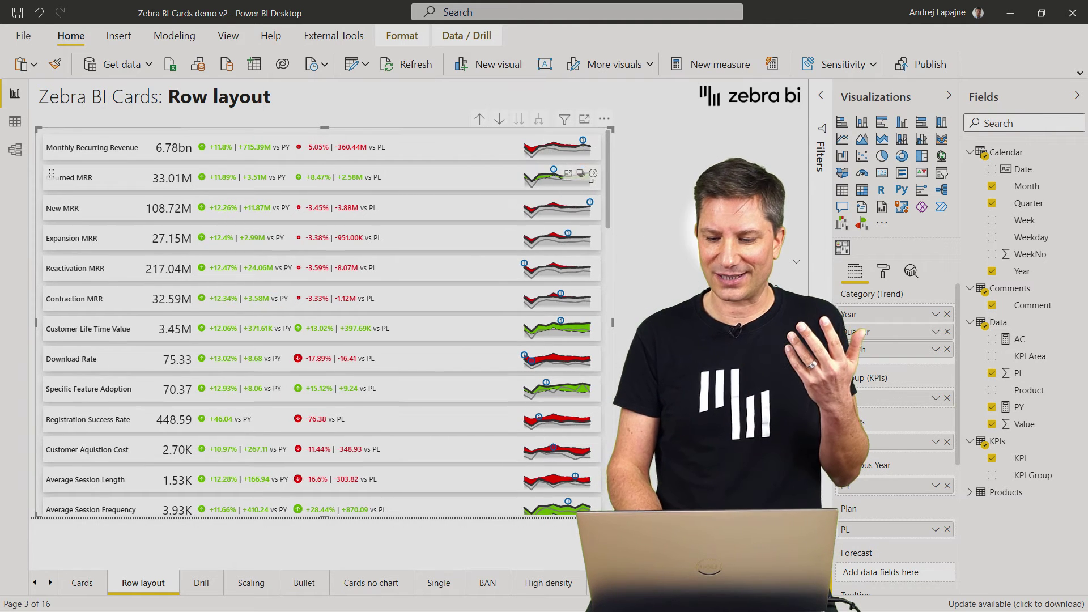
{"action": "mouse_move", "coordinate": [483, 225]}
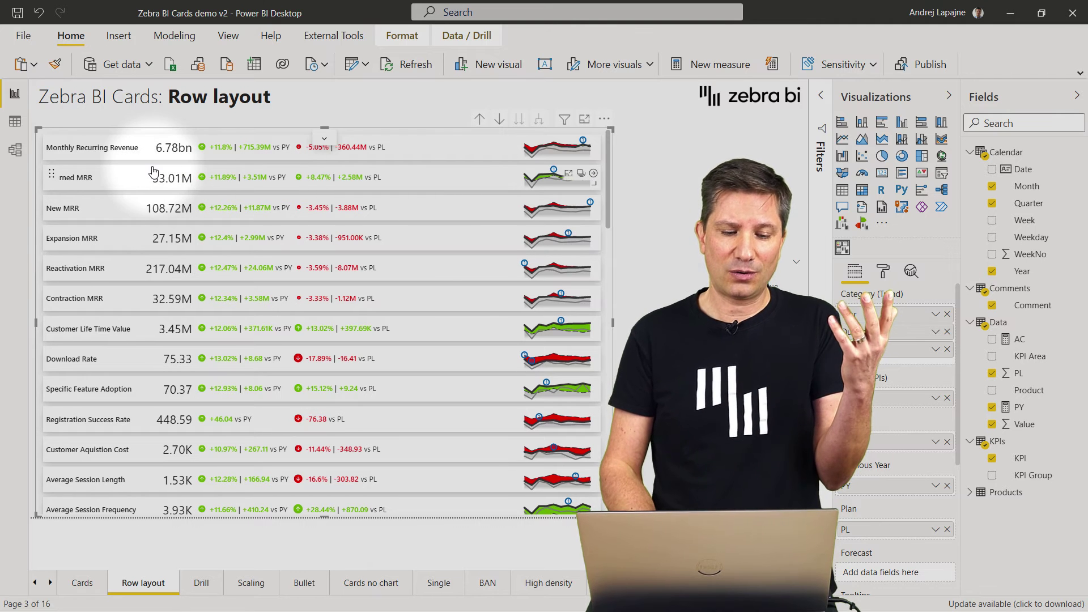
{"action": "left_click_drag", "start_coordinate": [52, 208], "coordinate": [57, 366]}
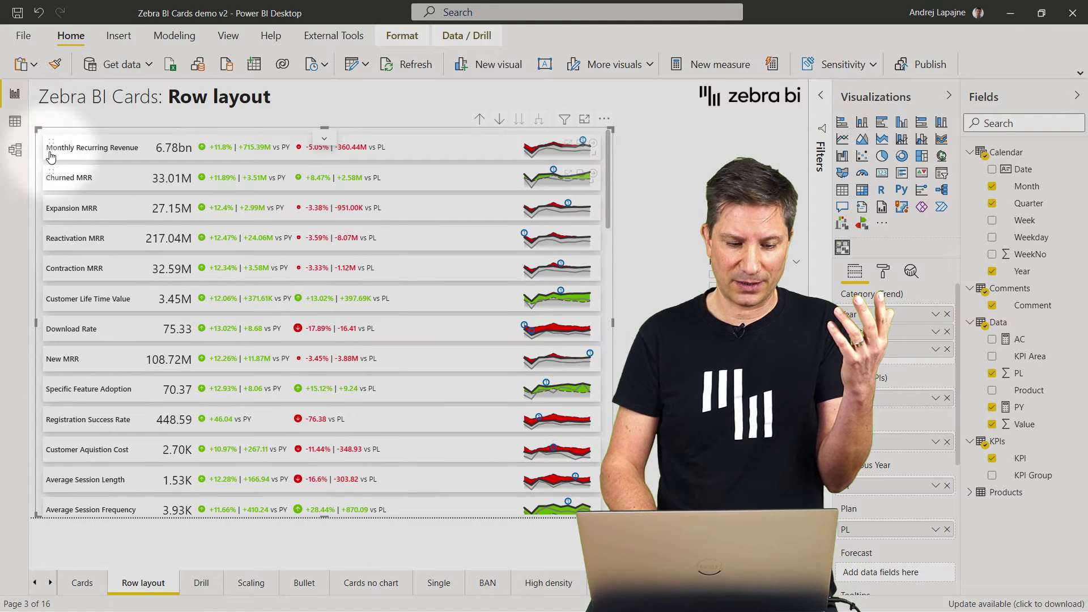
{"action": "left_click_drag", "start_coordinate": [48, 173], "coordinate": [46, 142]}
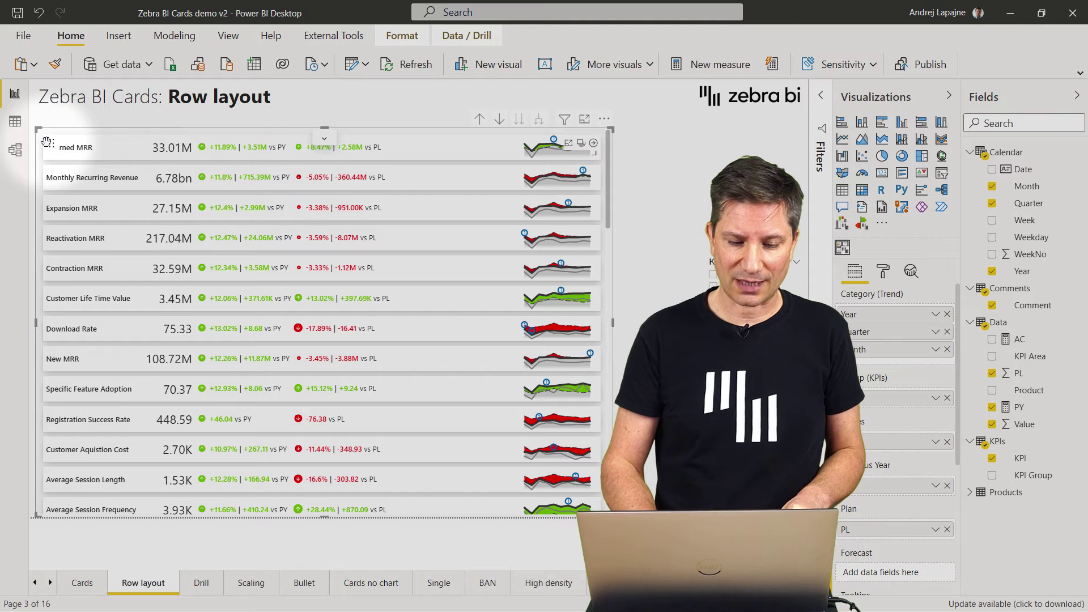
- Open the Drill page and preview page tooltips on the MRR waterfall bars
{"action": "left_click", "coordinate": [199, 584]}
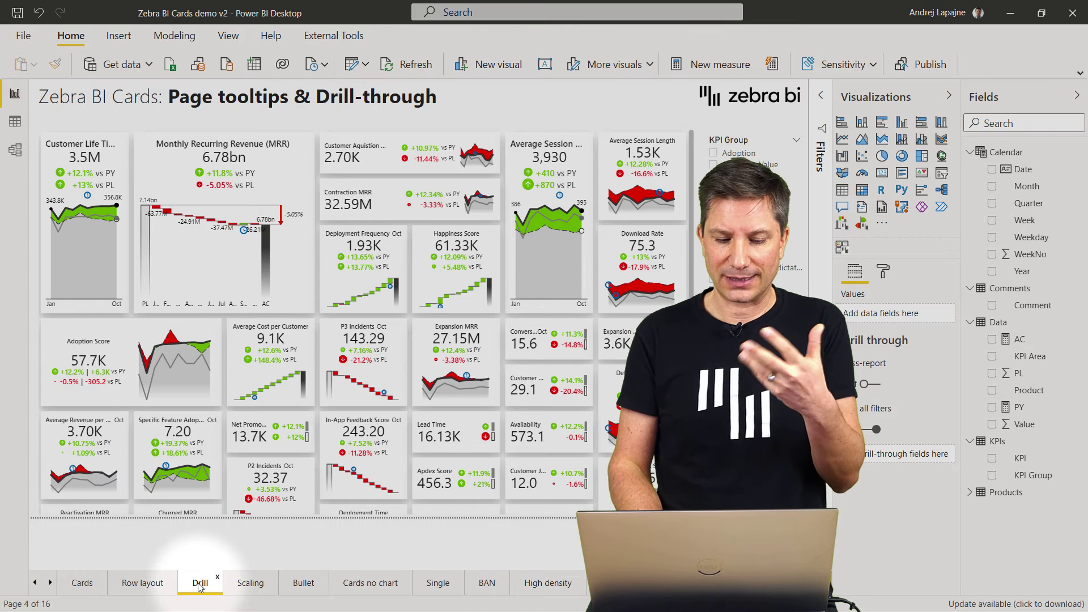
{"action": "left_click", "coordinate": [284, 279]}
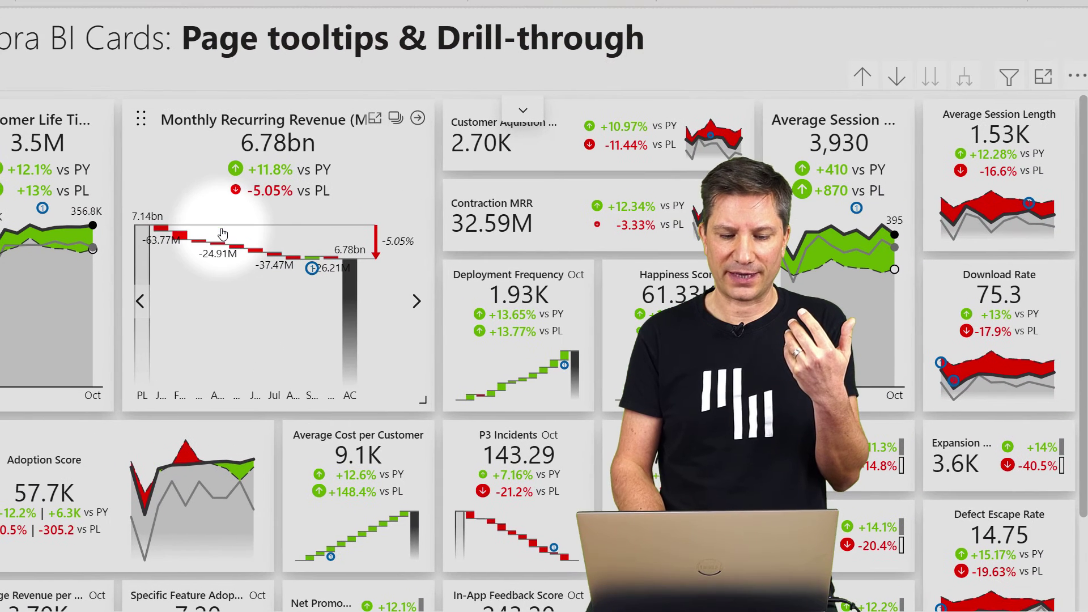
{"action": "mouse_move", "coordinate": [187, 241]}
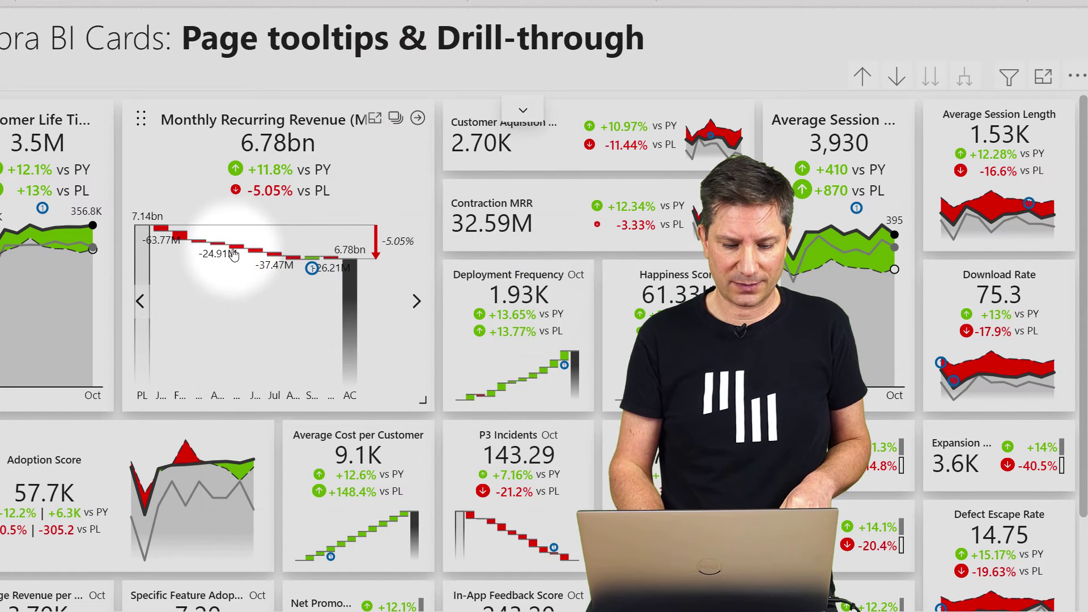
{"action": "mouse_move", "coordinate": [256, 257]}
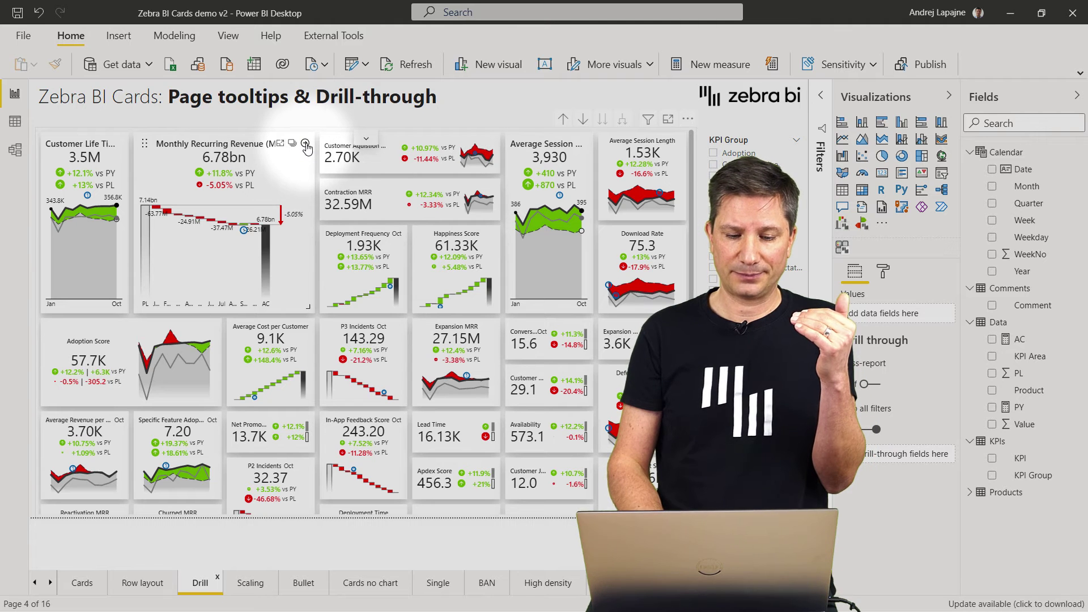
- Drill through from the MRR card to its KPI details page
{"action": "left_click", "coordinate": [305, 146]}
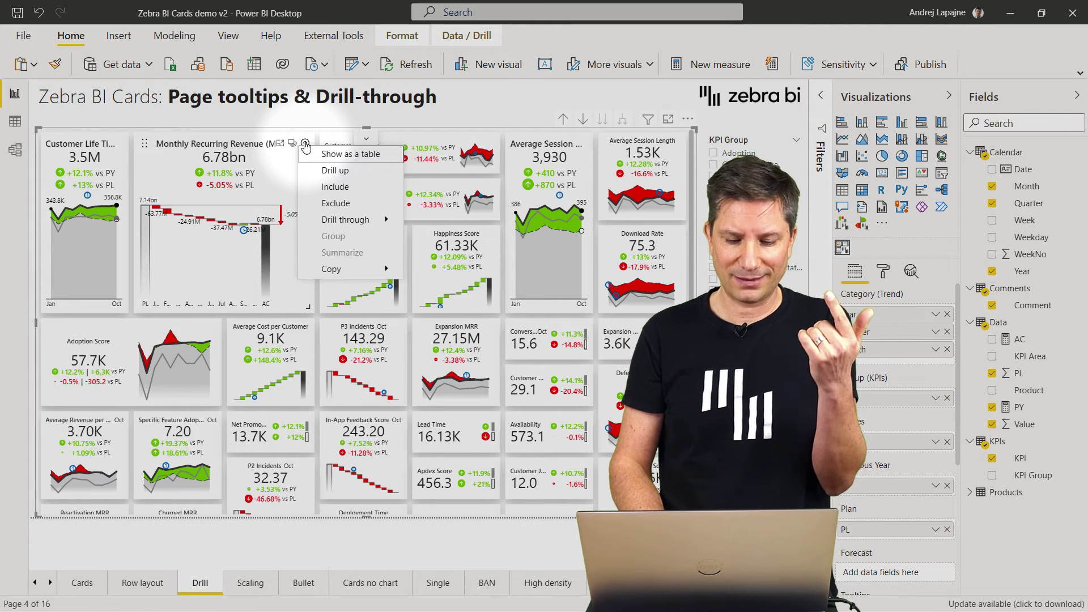
{"action": "mouse_move", "coordinate": [357, 221]}
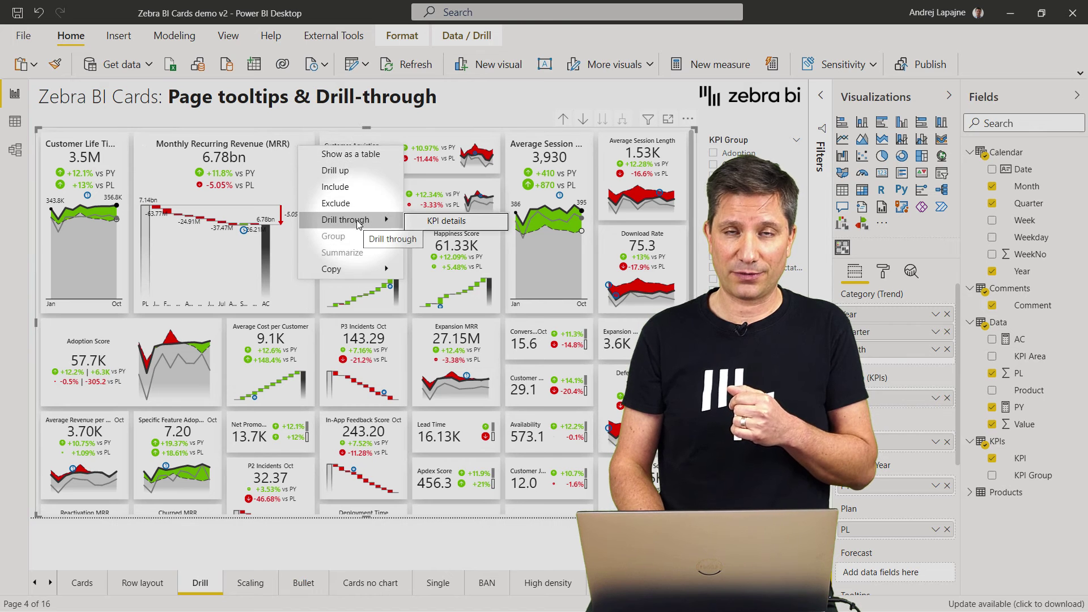
{"action": "left_click", "coordinate": [433, 223]}
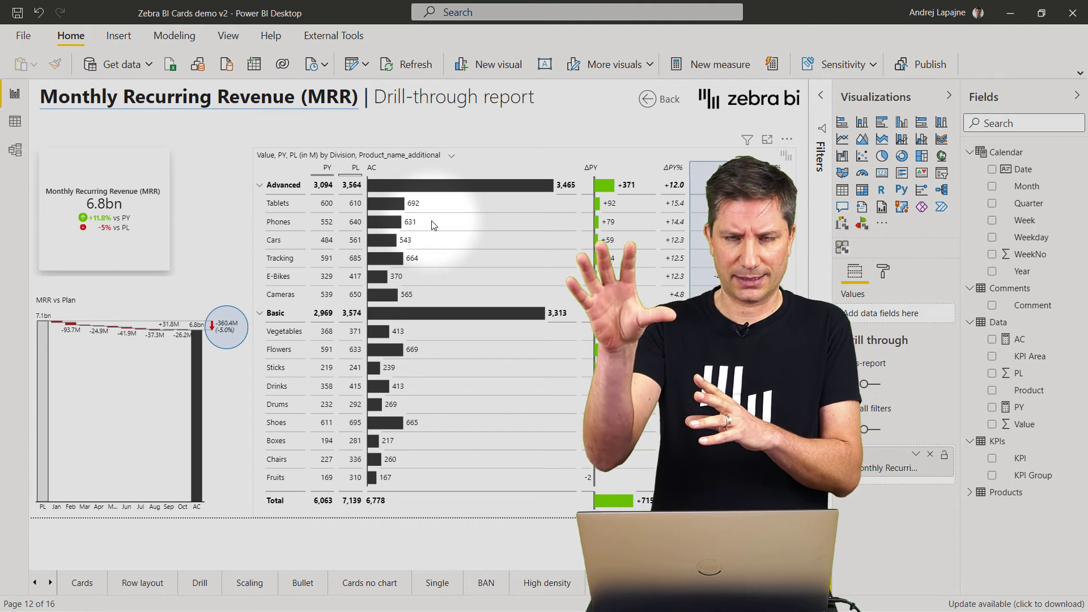
- Cross-filter by E-Bikes, Tablets, then Cameras, and drill MRR vs Plan to months
{"action": "left_click", "coordinate": [621, 170]}
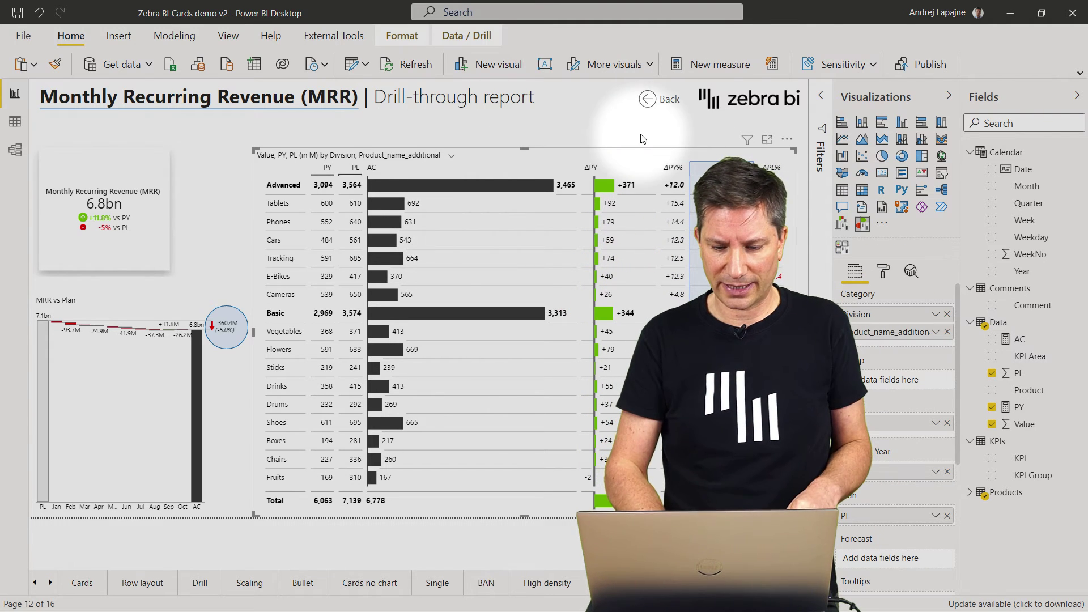
{"action": "left_click", "coordinate": [279, 276]}
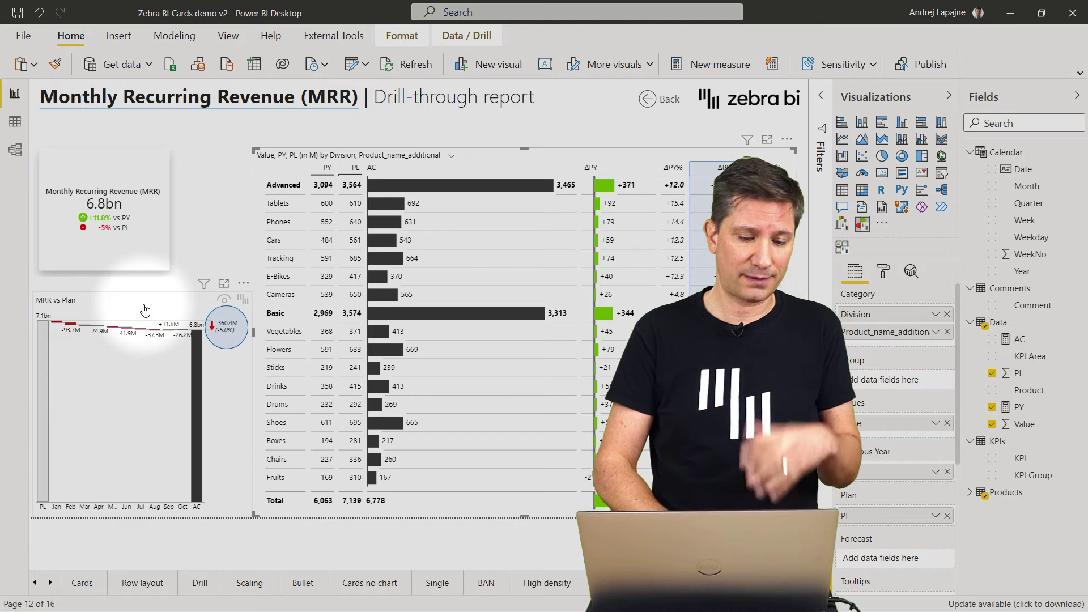
{"action": "left_click", "coordinate": [561, 157]}
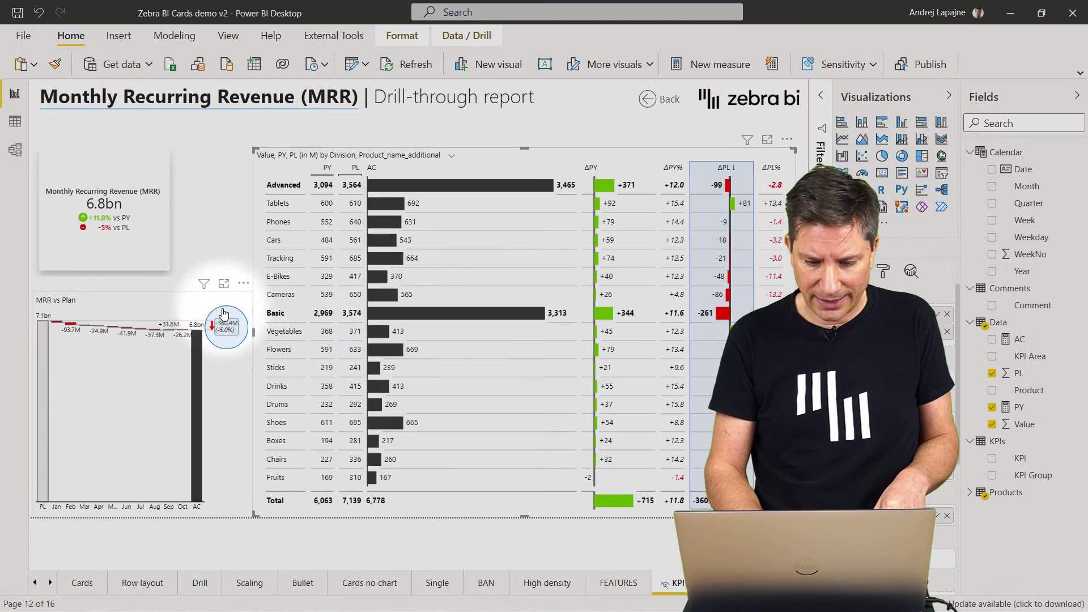
{"action": "left_click", "coordinate": [1085, 76]}
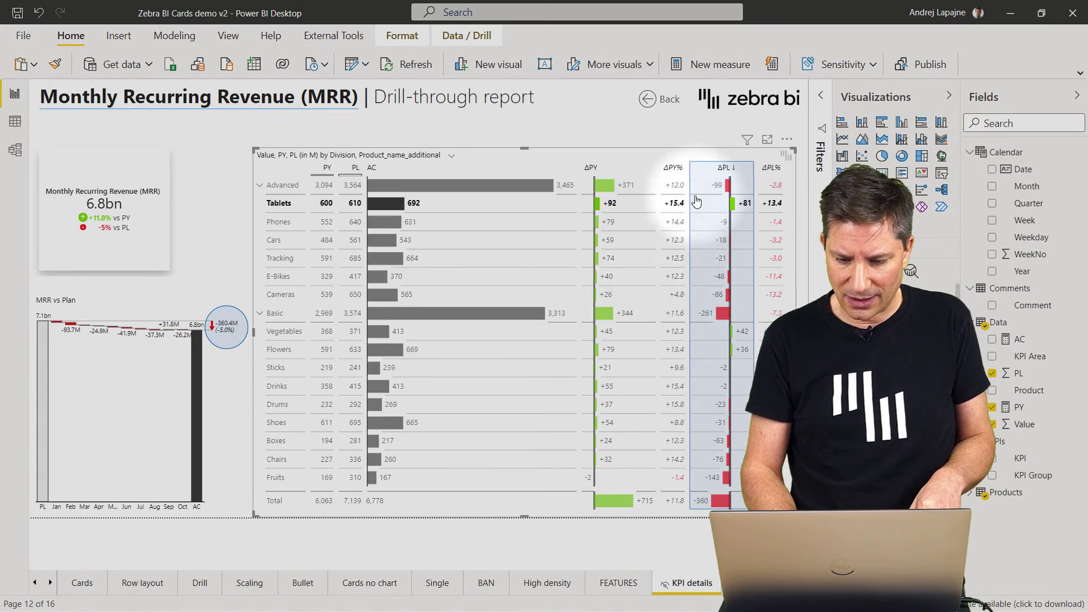
{"action": "left_click", "coordinate": [283, 296]}
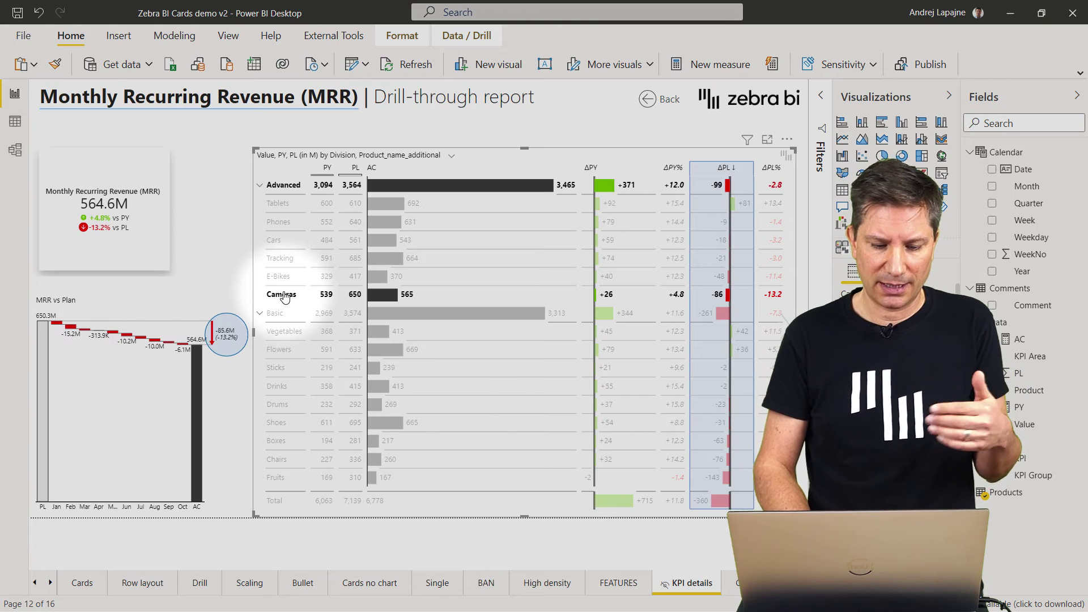
{"action": "left_click", "coordinate": [242, 398]}
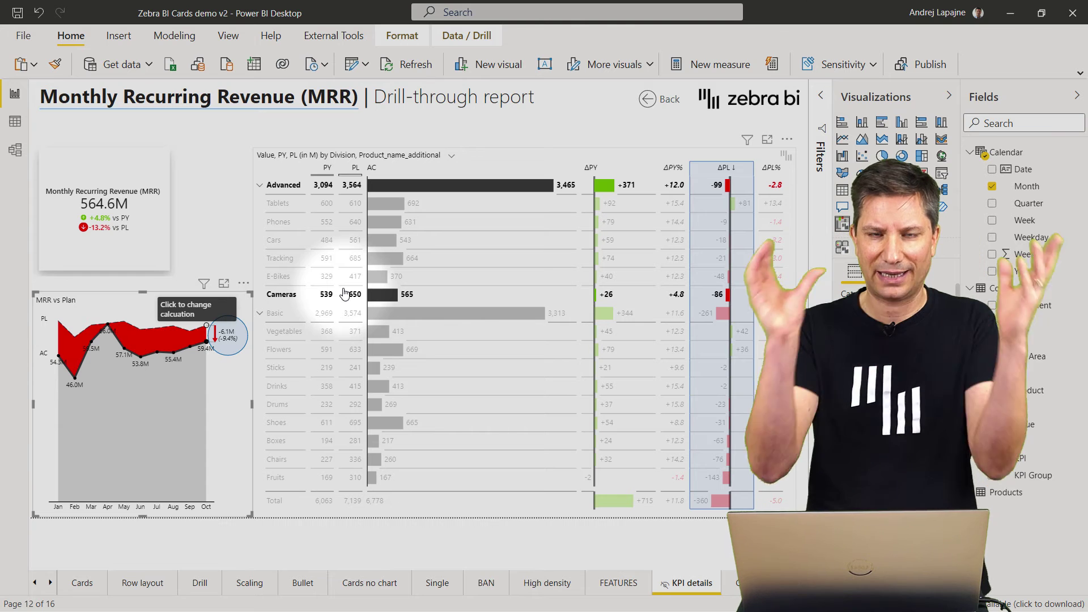
- Go back from the drill-through to the Drill page, then open the Scaling page
{"action": "left_click", "coordinate": [660, 101], "text": "ctrl"}
{"action": "double_click", "coordinate": [663, 105]}
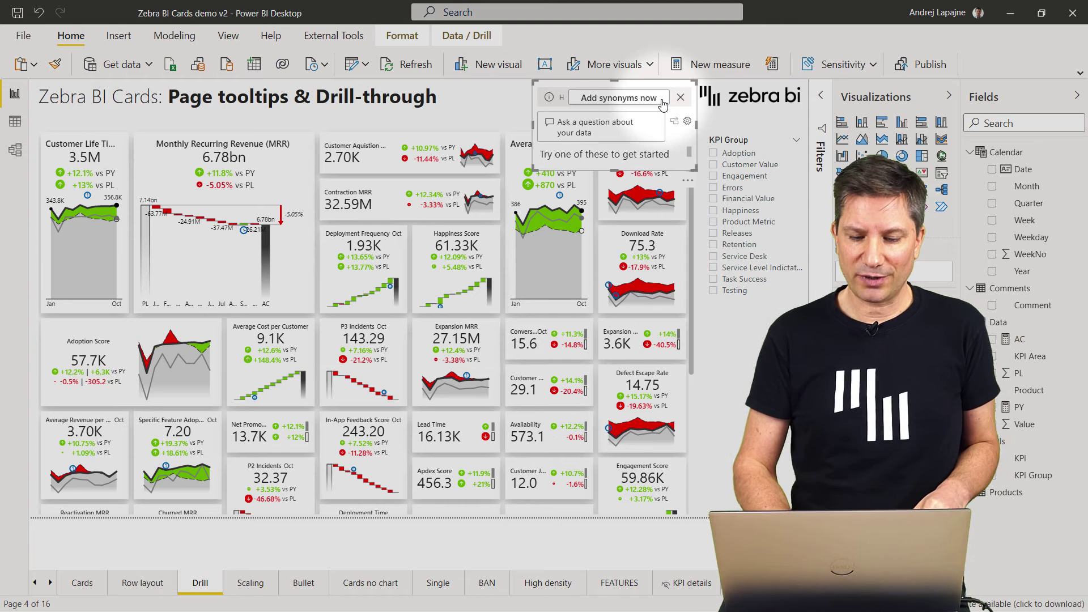
{"action": "left_click", "coordinate": [514, 98]}
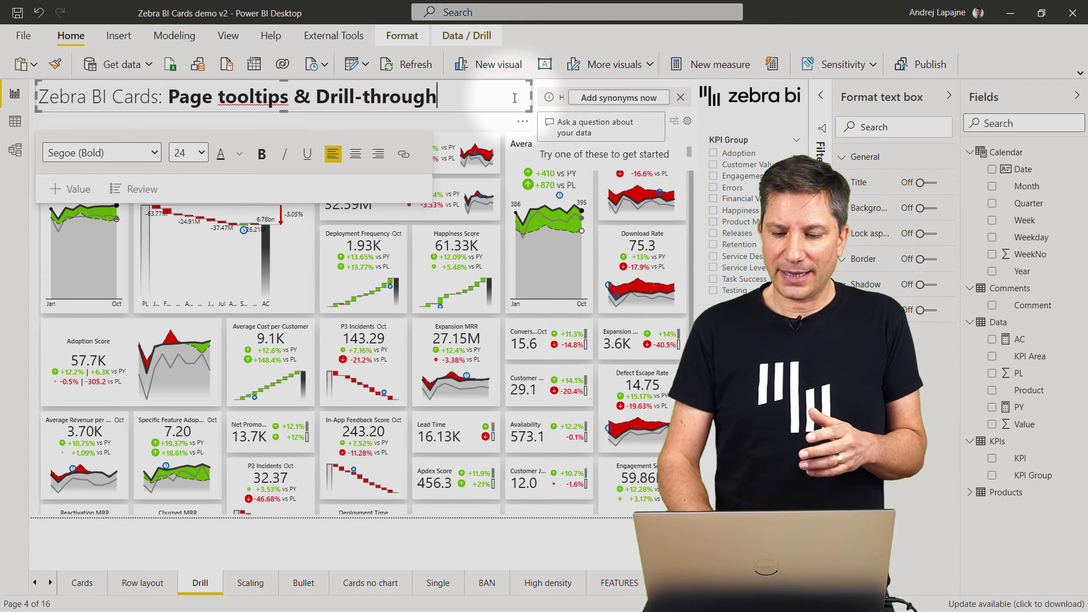
{"action": "left_click", "coordinate": [680, 99]}
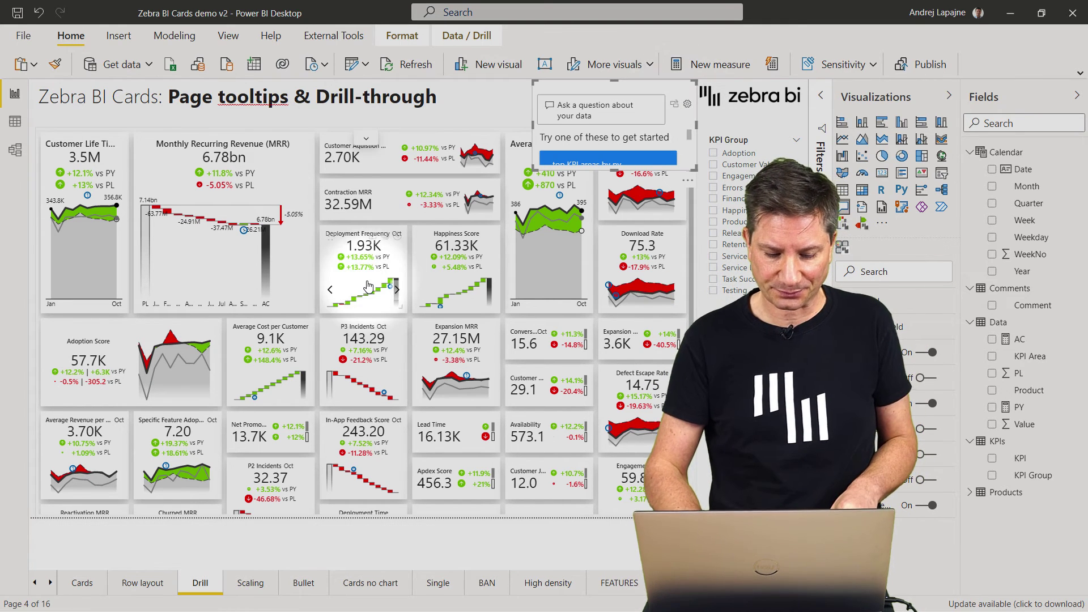
{"action": "left_click", "coordinate": [250, 590]}
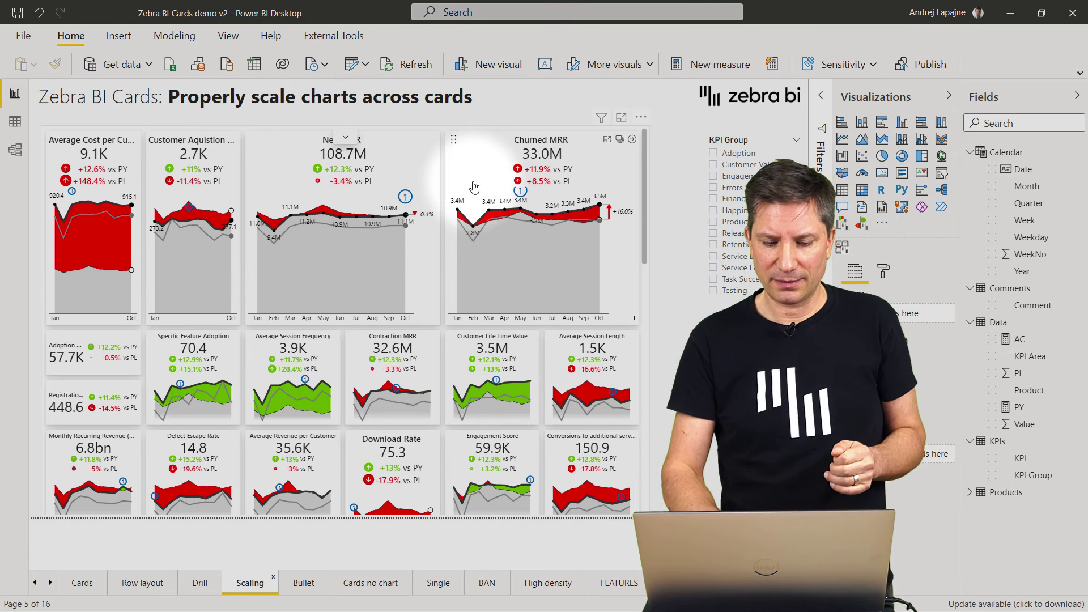
- Check the New MRR and Churned MRR chart tooltips, then start Group 1 with New MRR
{"action": "mouse_move", "coordinate": [365, 202]}
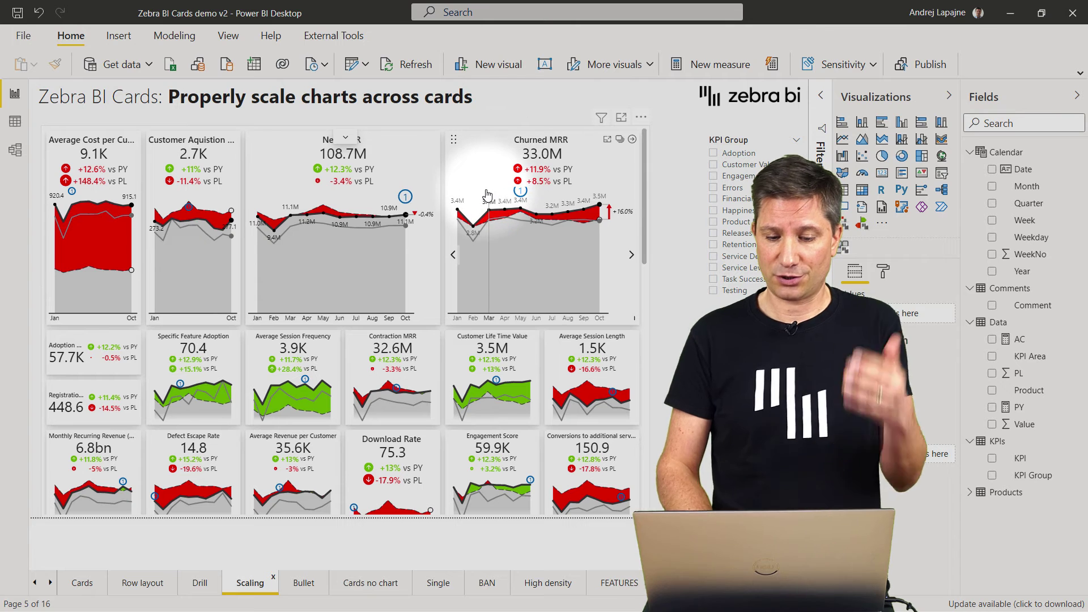
{"action": "mouse_move", "coordinate": [487, 197]}
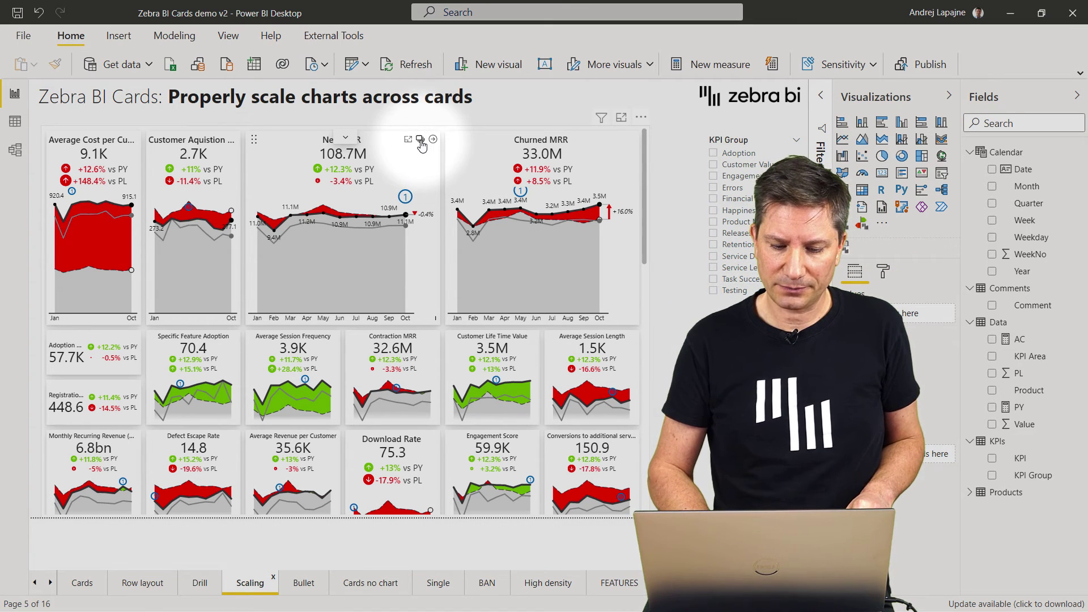
{"action": "left_click", "coordinate": [420, 141]}
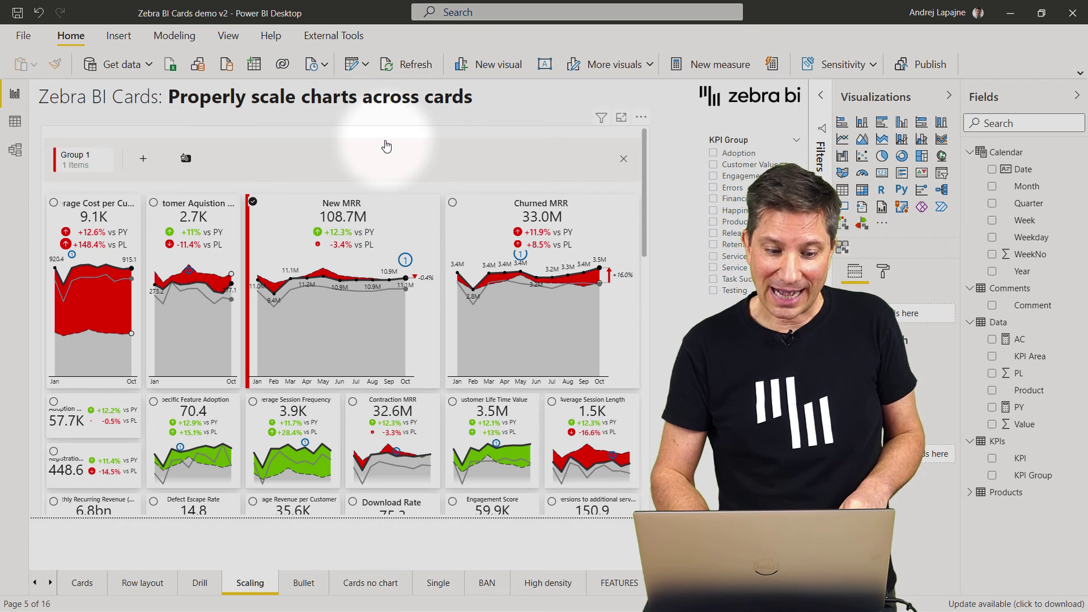
- Add Churned MRR to Group 1 so it shares New MRR's scale, then exit grouping mode
{"action": "mouse_move", "coordinate": [81, 163]}
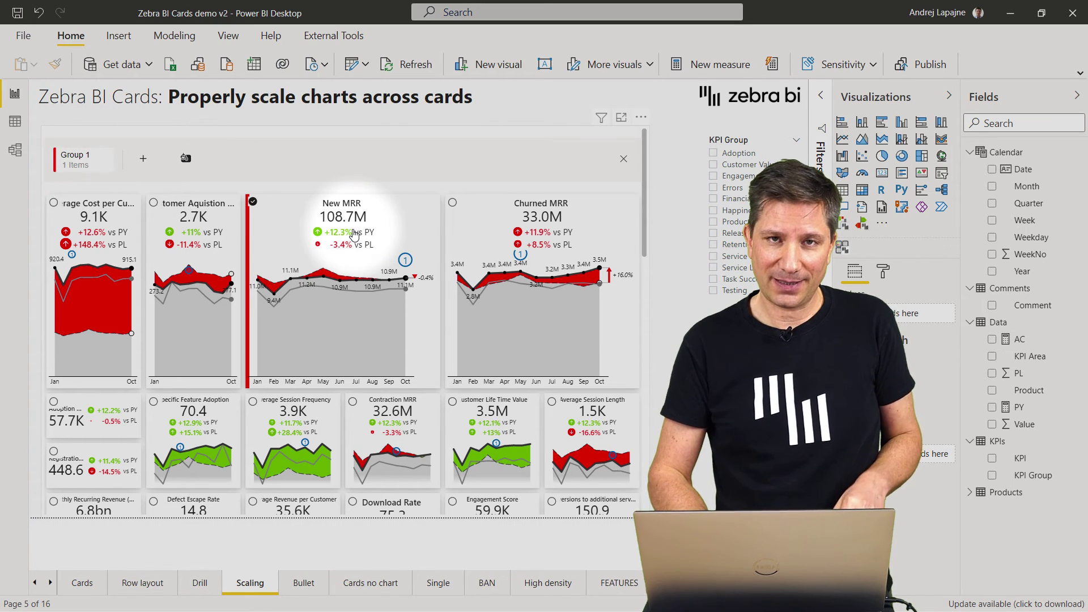
{"action": "left_click", "coordinate": [452, 202]}
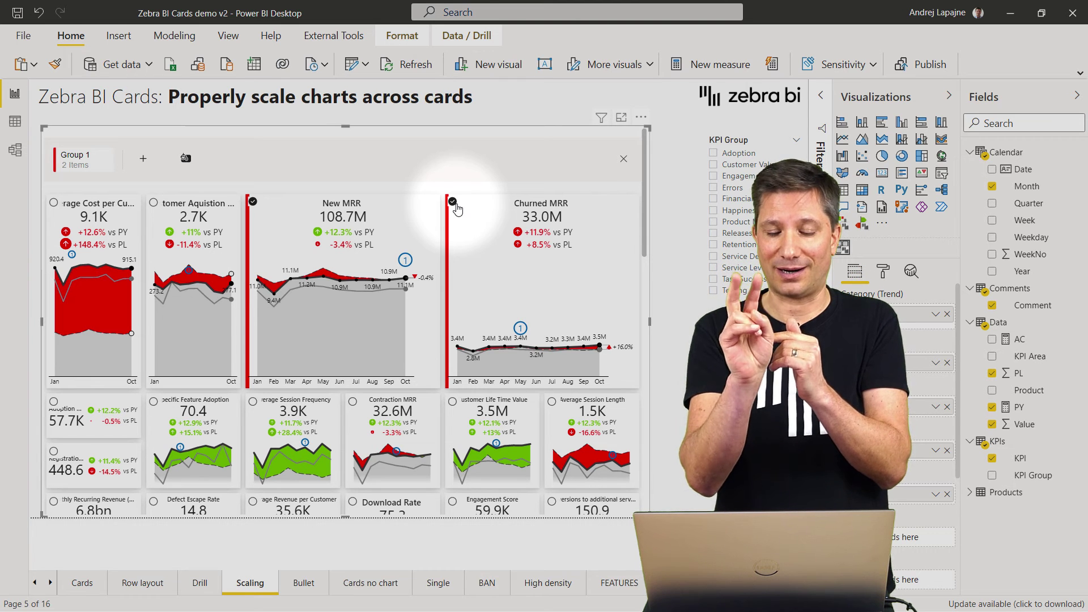
{"action": "left_click", "coordinate": [623, 163]}
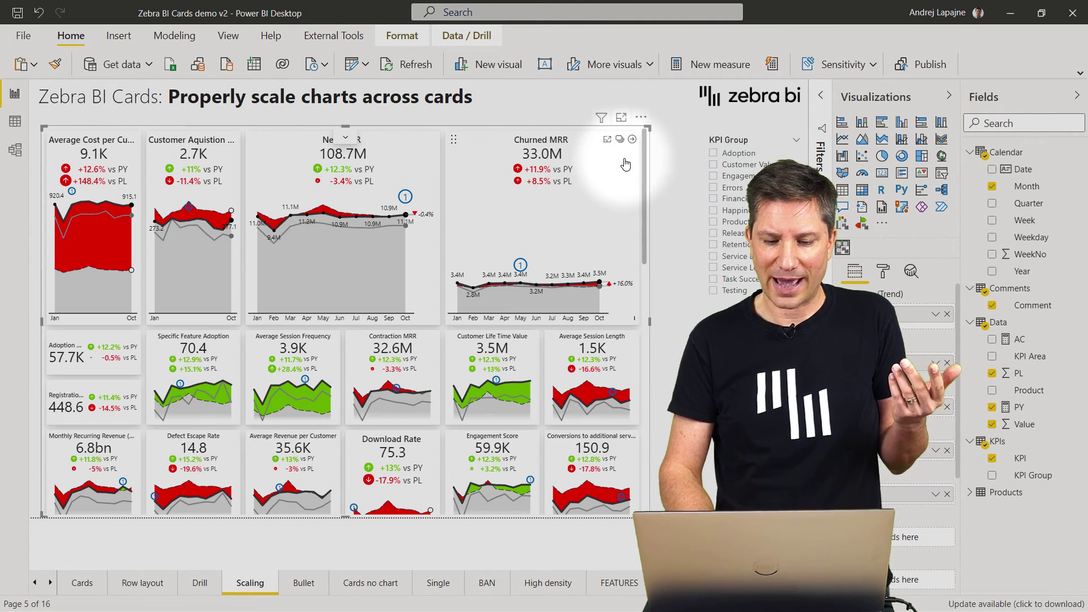
{"action": "mouse_move", "coordinate": [406, 220]}
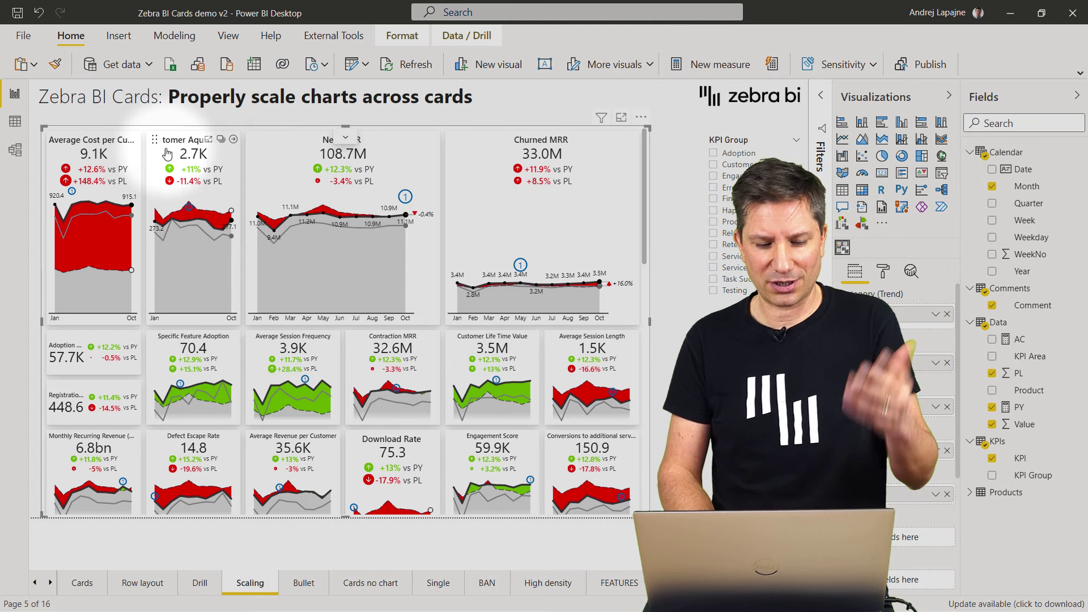
- Add Average Cost per Customer to Customer Acquisition's card group as Group 2
{"action": "left_click", "coordinate": [221, 141]}
{"action": "mouse_move", "coordinate": [173, 165]}
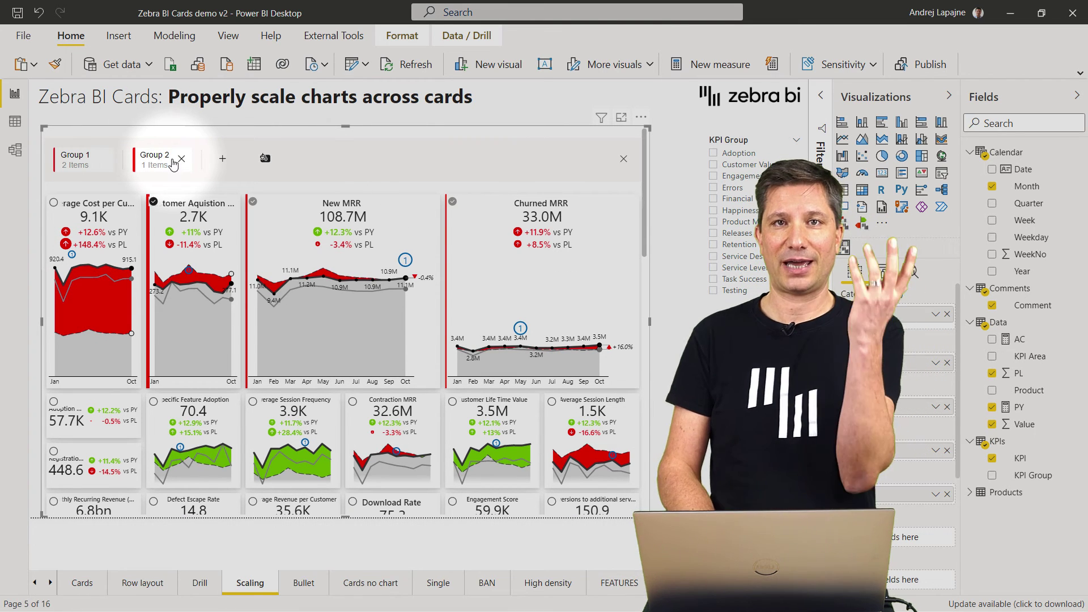
{"action": "left_click", "coordinate": [53, 202]}
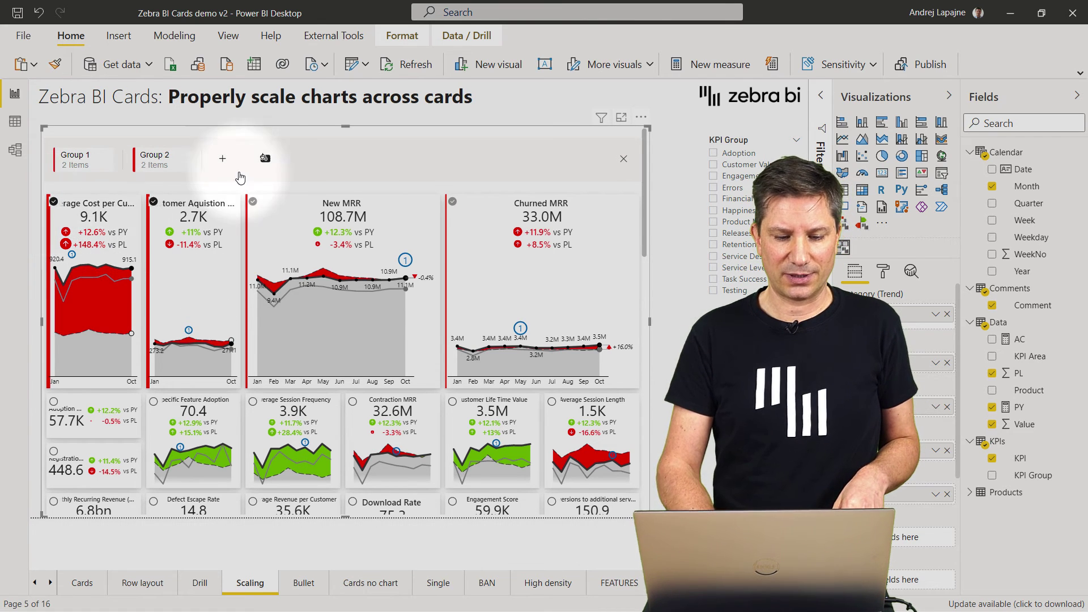
- Colour Group 2 bright blue #0015FE, save it, and leave card grouping mode
{"action": "left_click", "coordinate": [264, 159]}
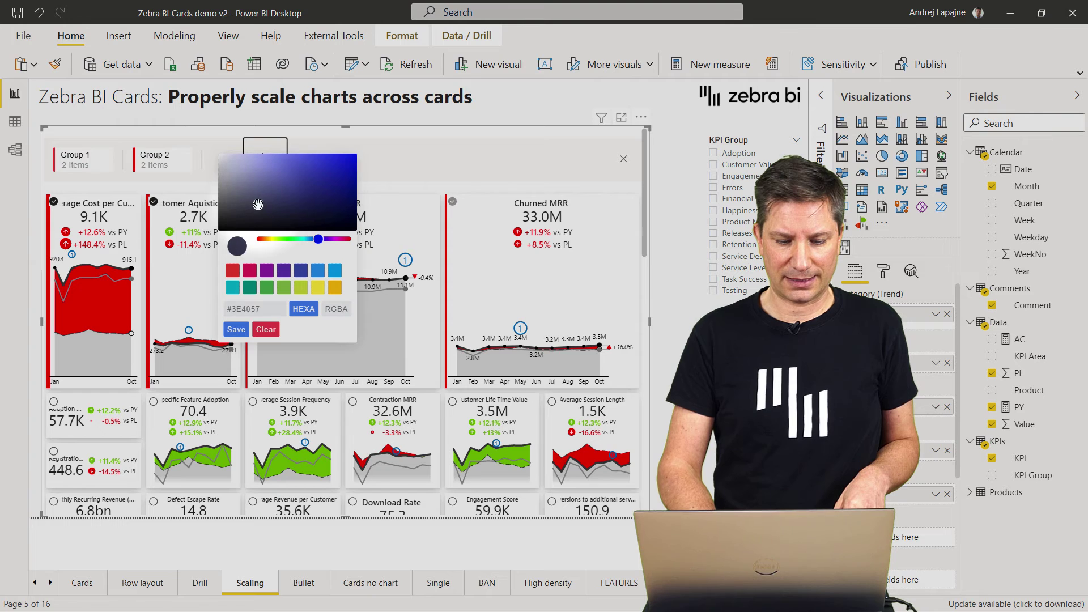
{"action": "left_click_drag", "start_coordinate": [255, 206], "coordinate": [359, 155]}
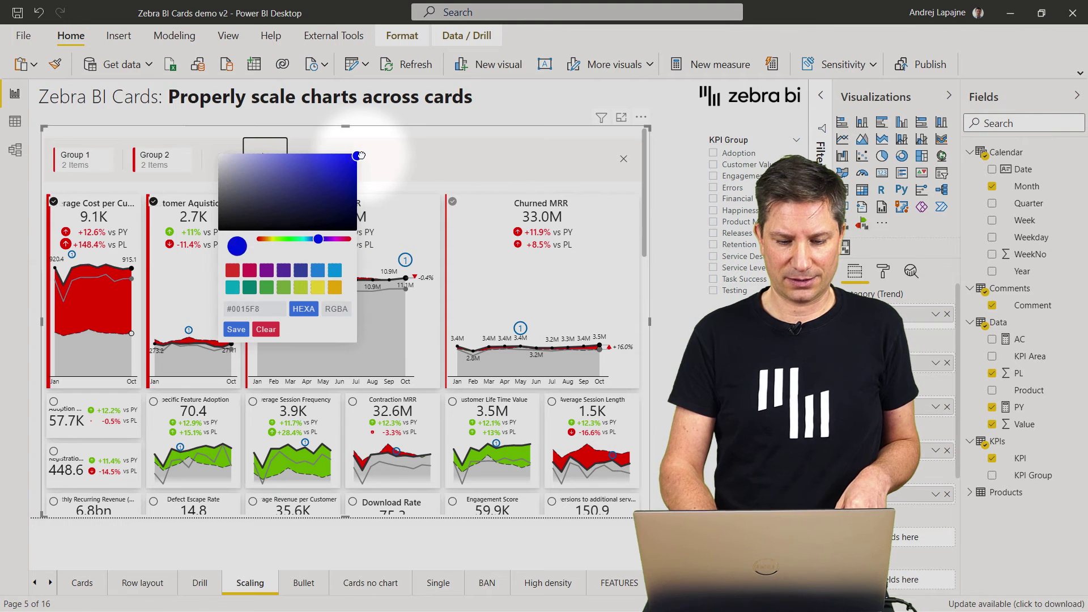
{"action": "left_click", "coordinate": [237, 331]}
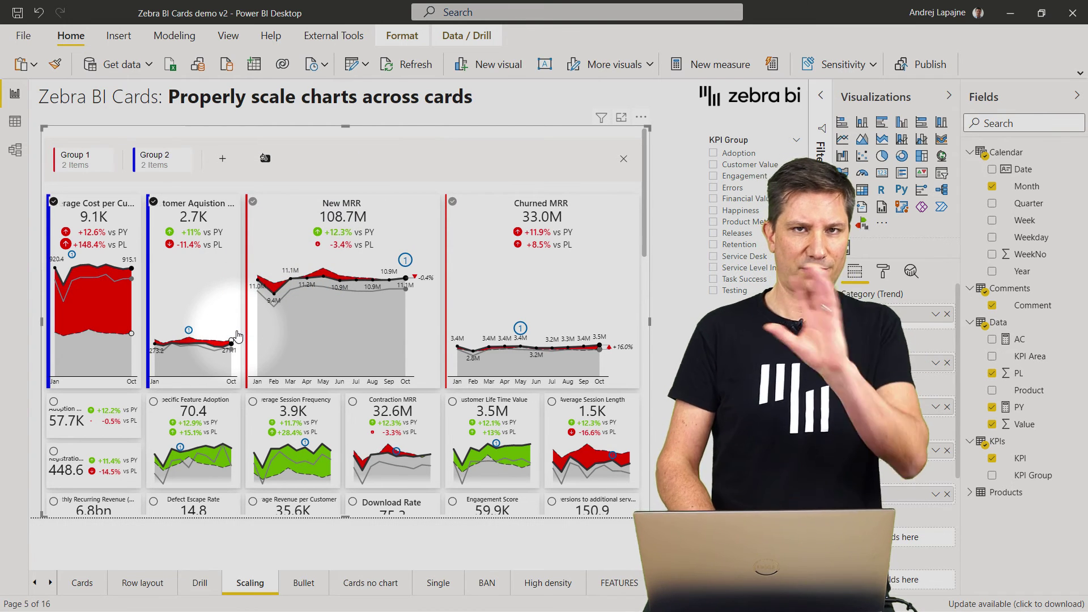
{"action": "left_click", "coordinate": [624, 161]}
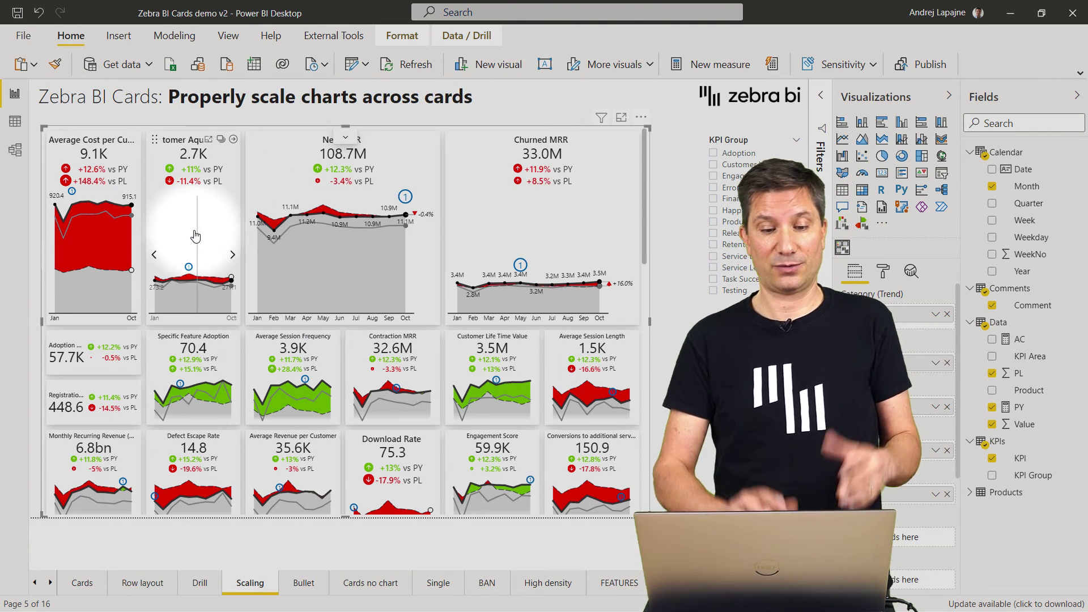
{"action": "mouse_move", "coordinate": [195, 235]}
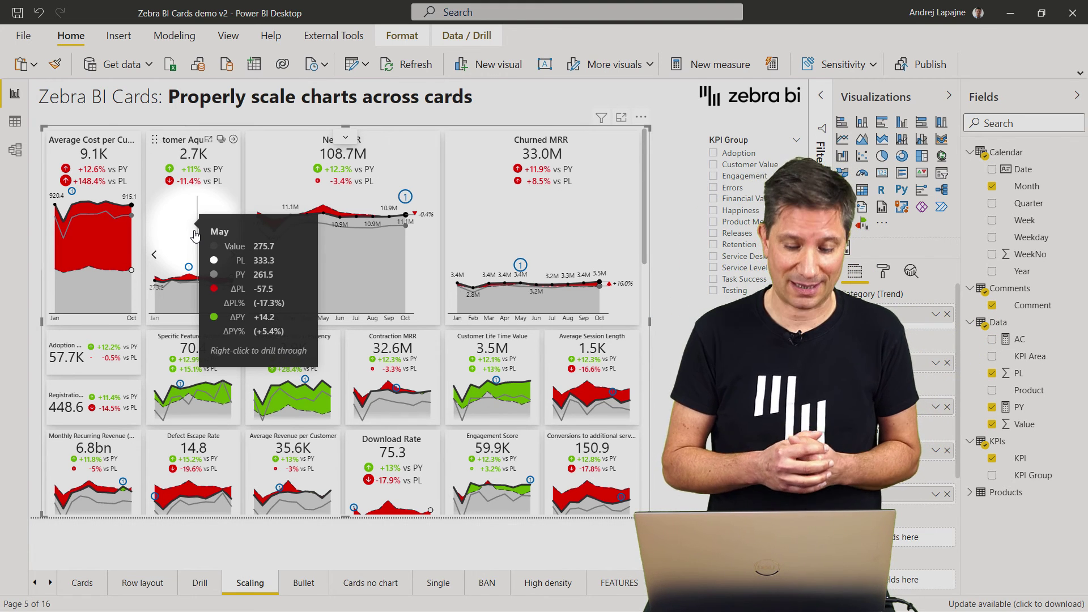
- Go through the Bullet page to the 'Cards without charts' page
{"action": "left_click", "coordinate": [310, 584]}
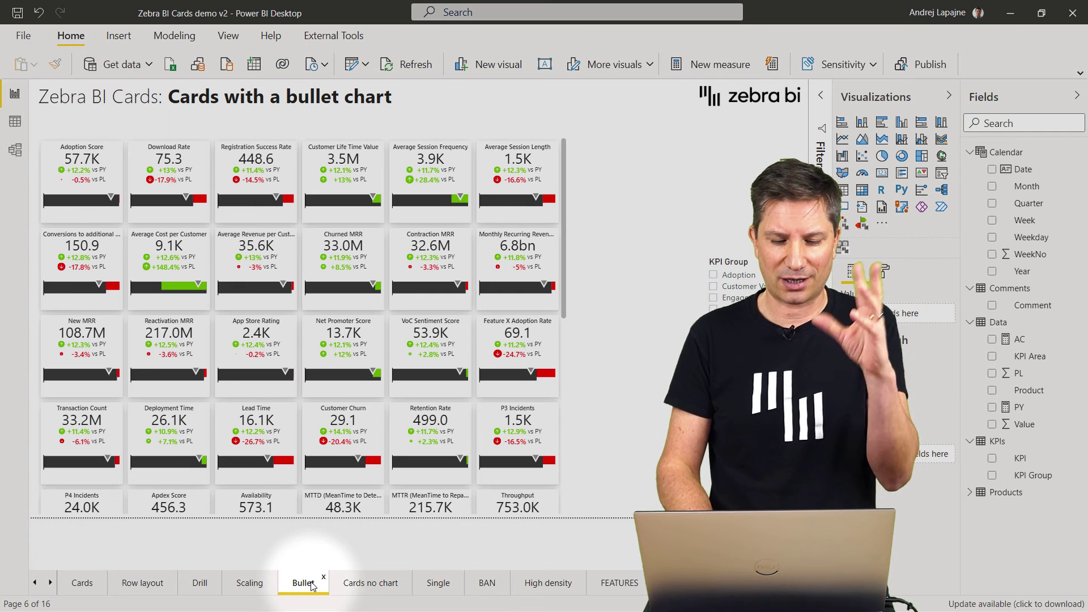
{"action": "left_click", "coordinate": [352, 587]}
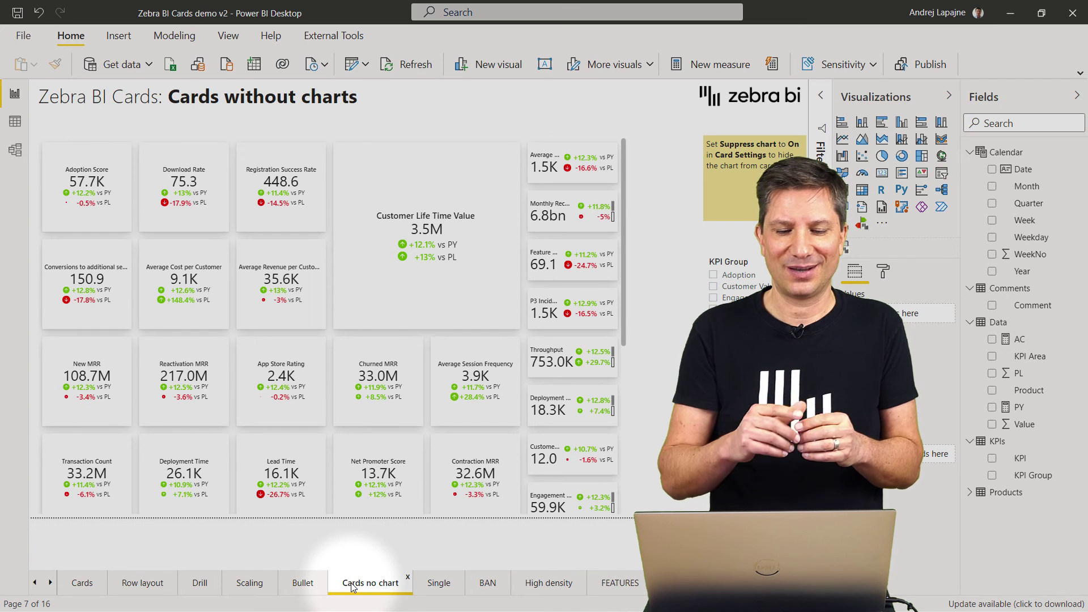
- Move the Download Rate card one slot right, after Registration Success Rate in the top row
{"action": "scroll", "coordinate": [553, 366], "scroll_direction": "down", "scroll_amount": 5}
{"action": "scroll", "coordinate": [552, 366], "scroll_direction": "up", "scroll_amount": 5}
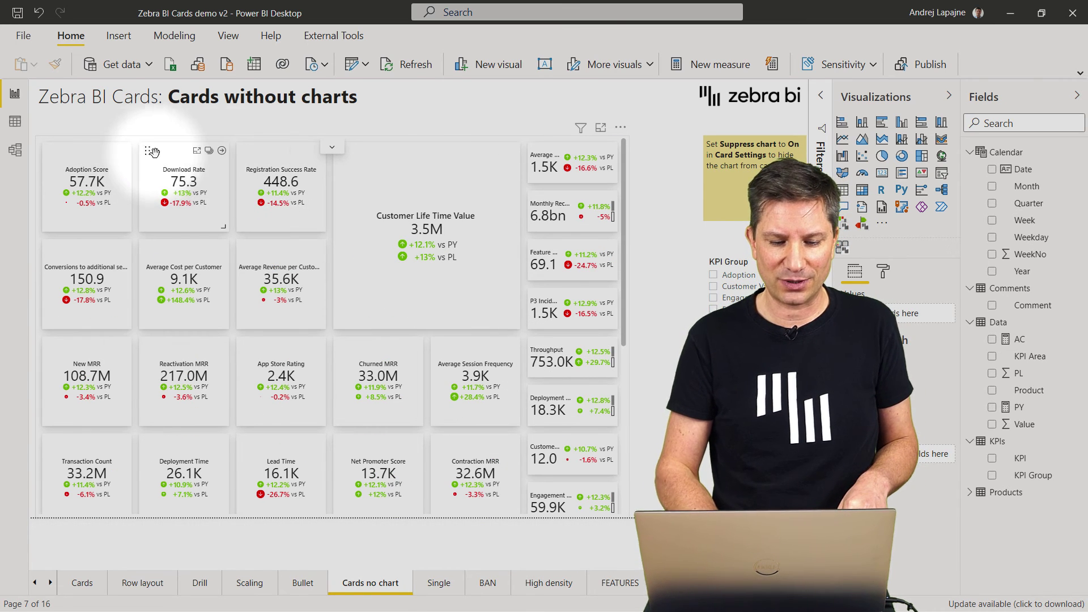
{"action": "left_click_drag", "start_coordinate": [210, 158], "coordinate": [256, 163]}
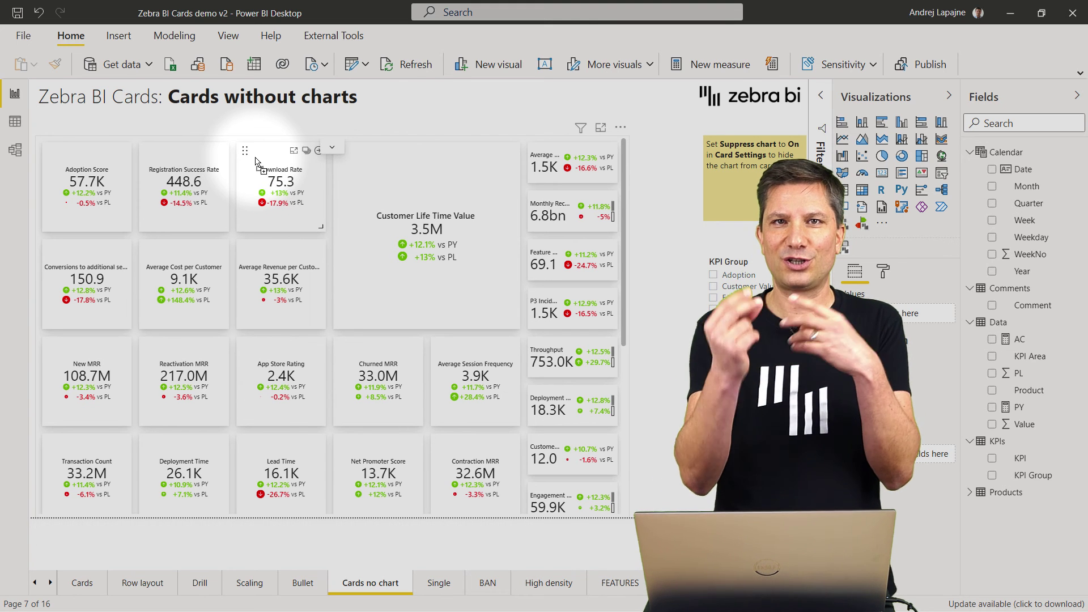